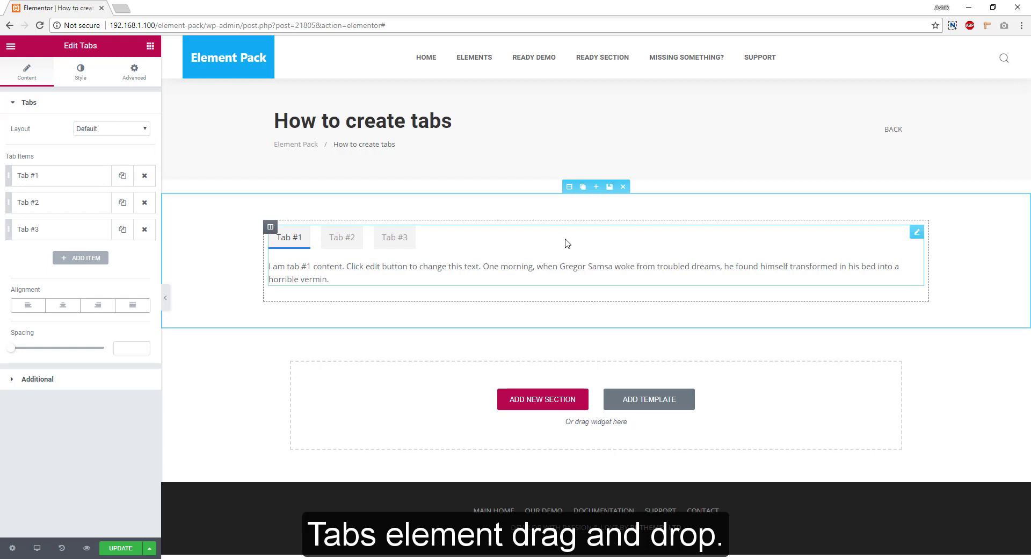
Try the Bottom, Left and Right layouts on the tabs widget and settle on Bottom
left_click(108, 132)
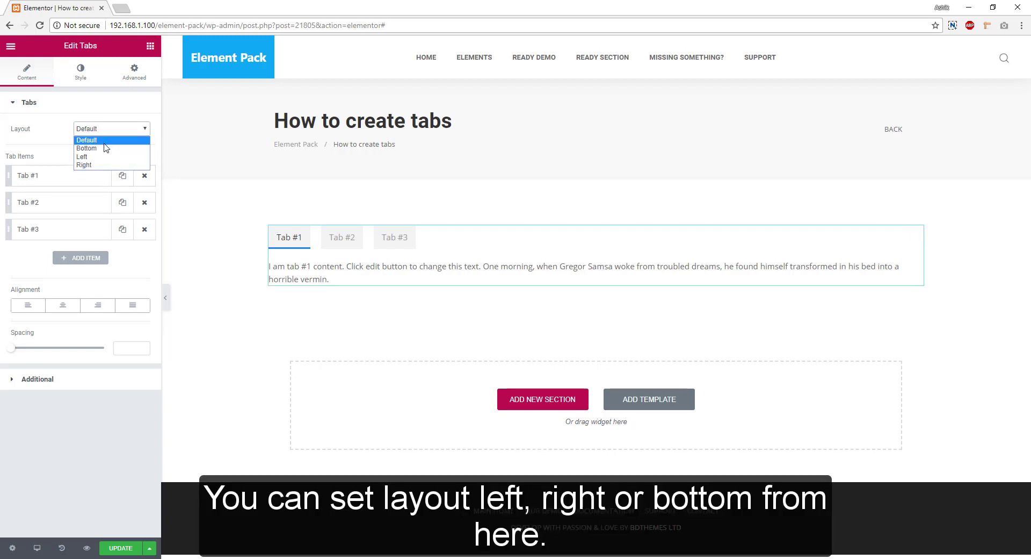
left_click(105, 149)
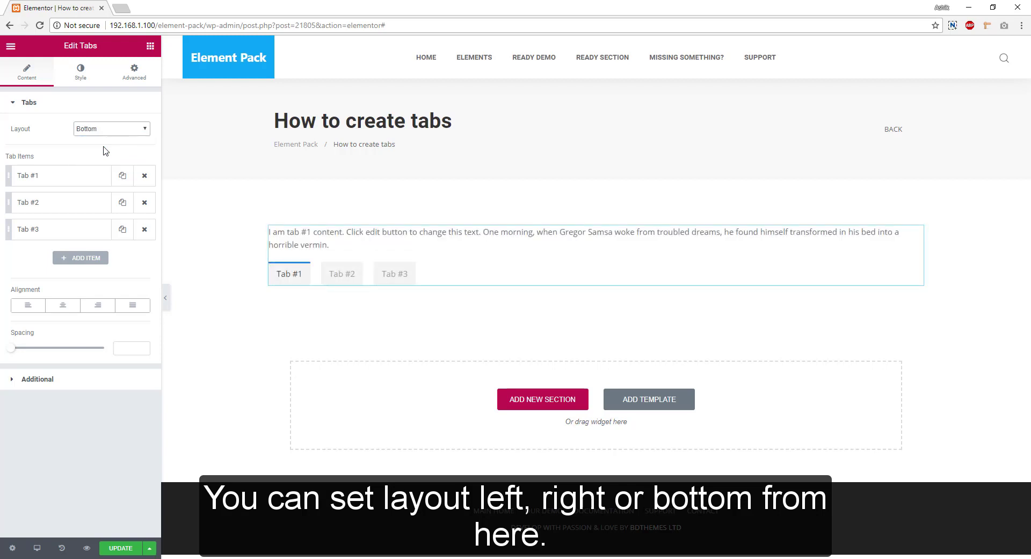
left_click(104, 133)
left_click(99, 155)
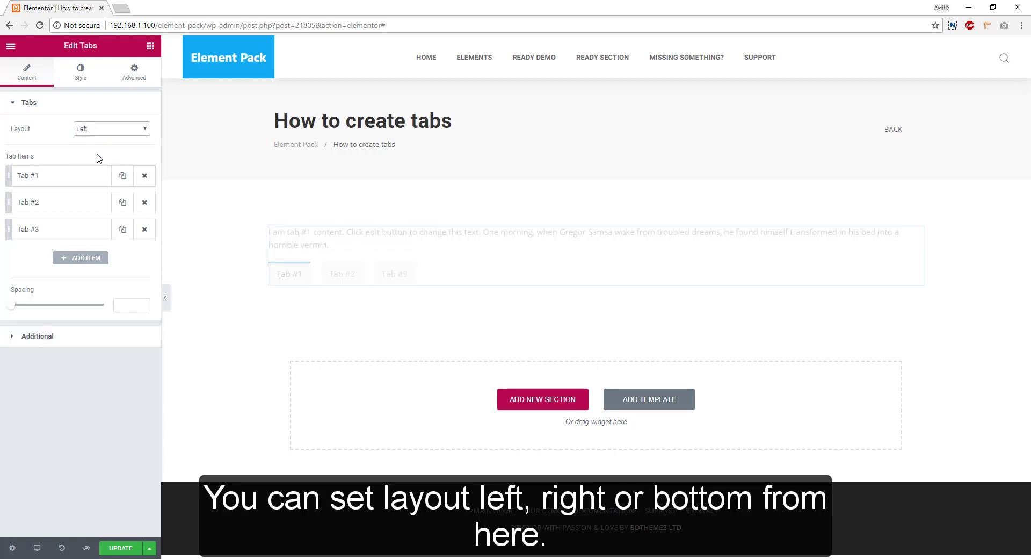
left_click(95, 130)
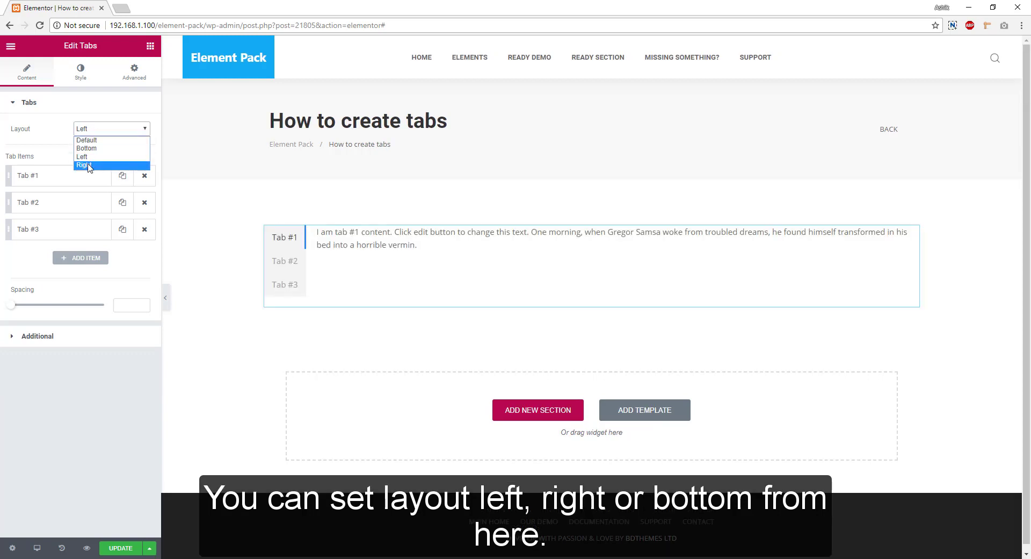
left_click(86, 165)
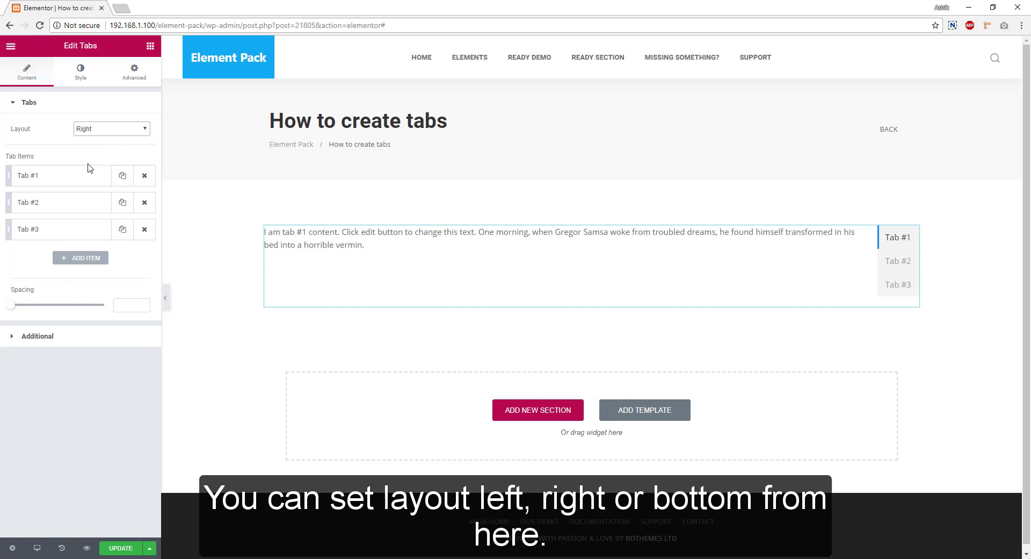
left_click(93, 130)
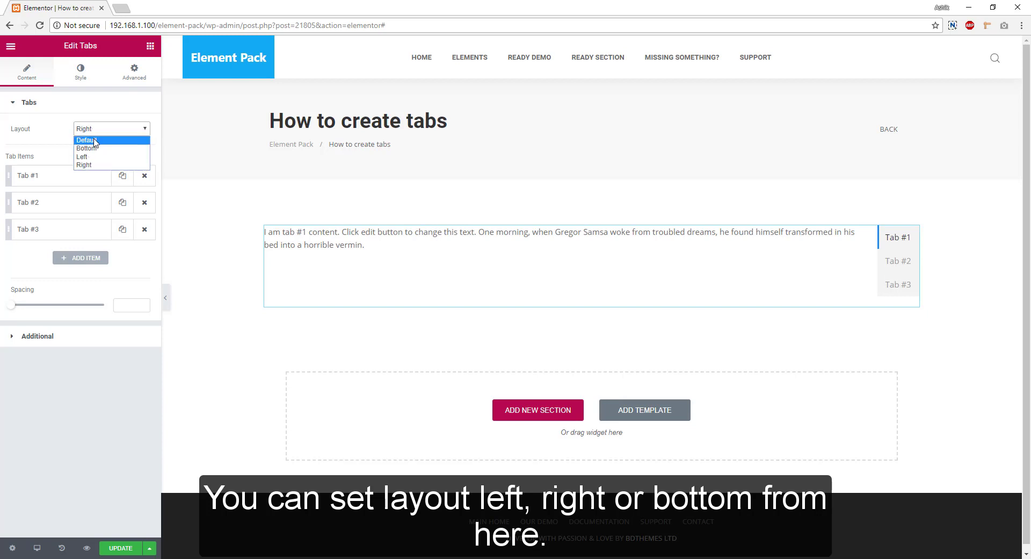
left_click(95, 150)
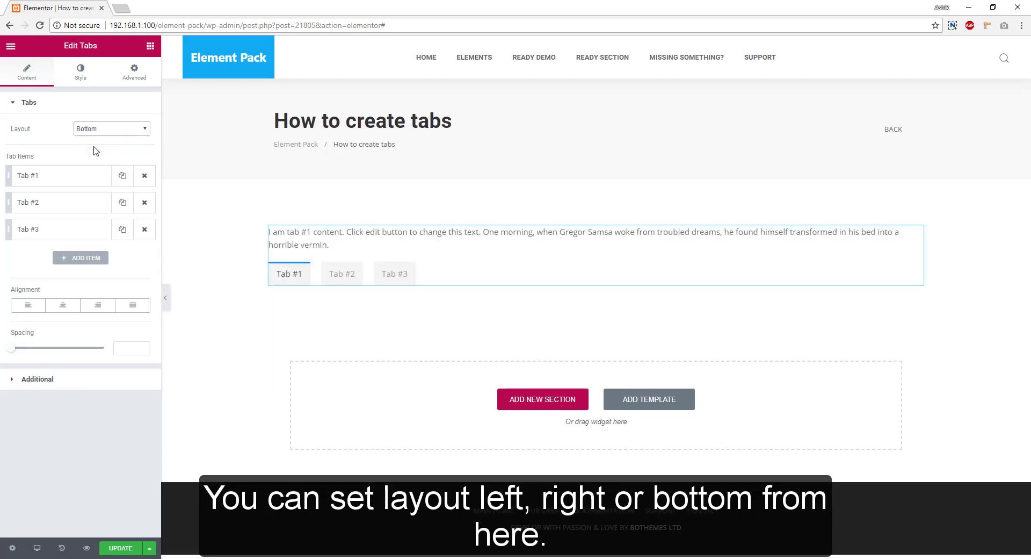
Set the tabs' alignment to Justified and their spacing to 36
left_click(132, 306)
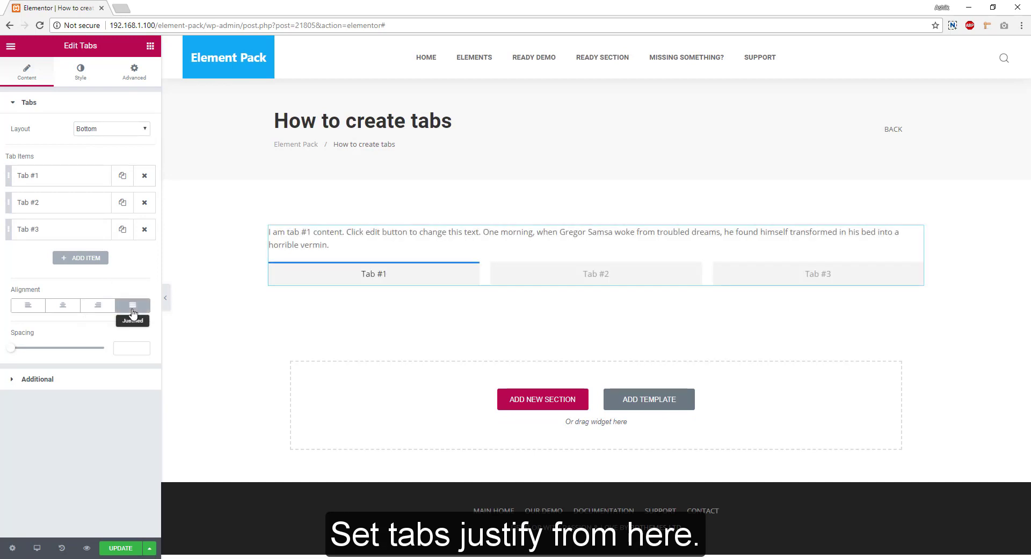
left_click_drag(10, 350, 44, 351)
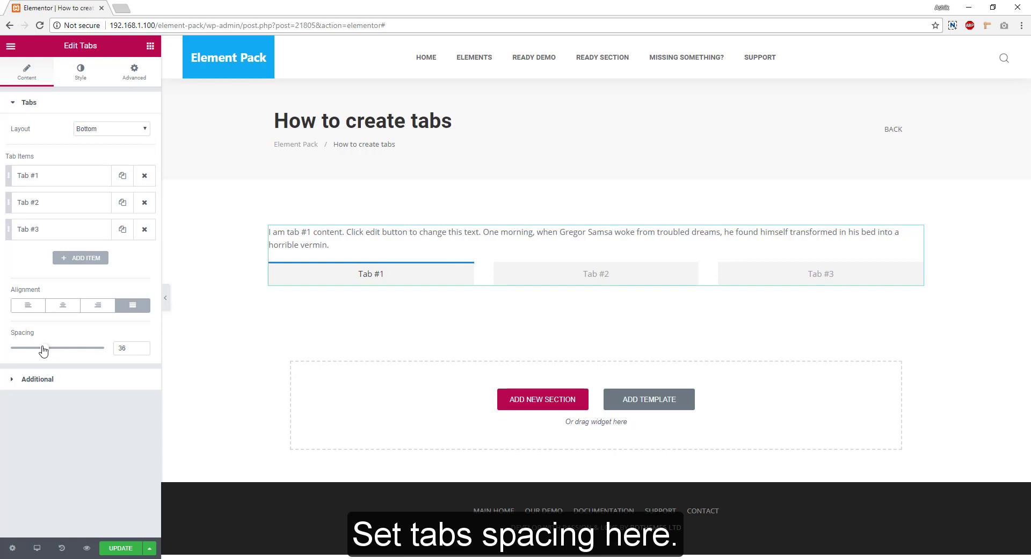
Set the tabs widget's active item number to 3 and update the page
left_click(40, 380)
left_click(103, 156)
type("3")
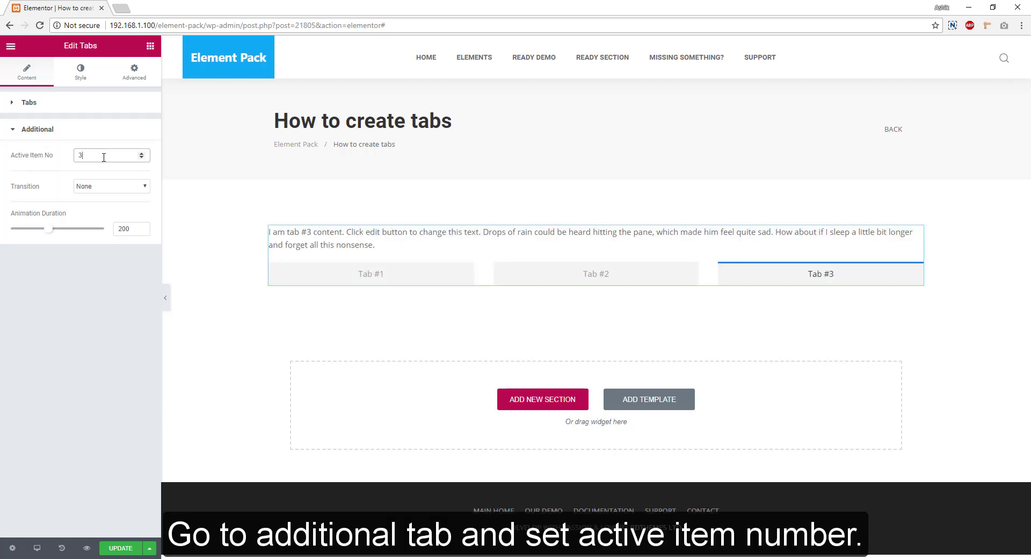
left_click(120, 547)
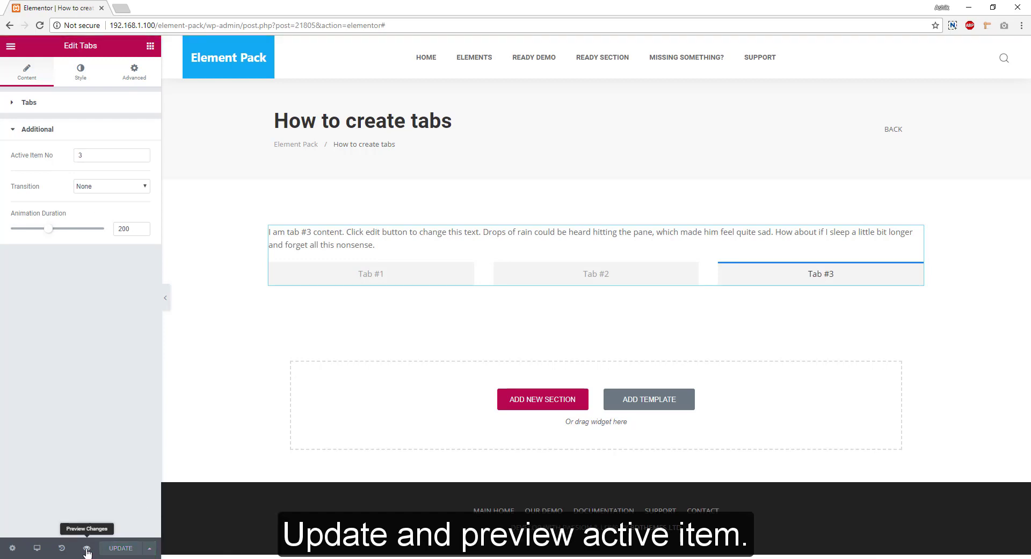
Preview the page, check the active item by switching between the tabs, and return to the editor
left_click(86, 547)
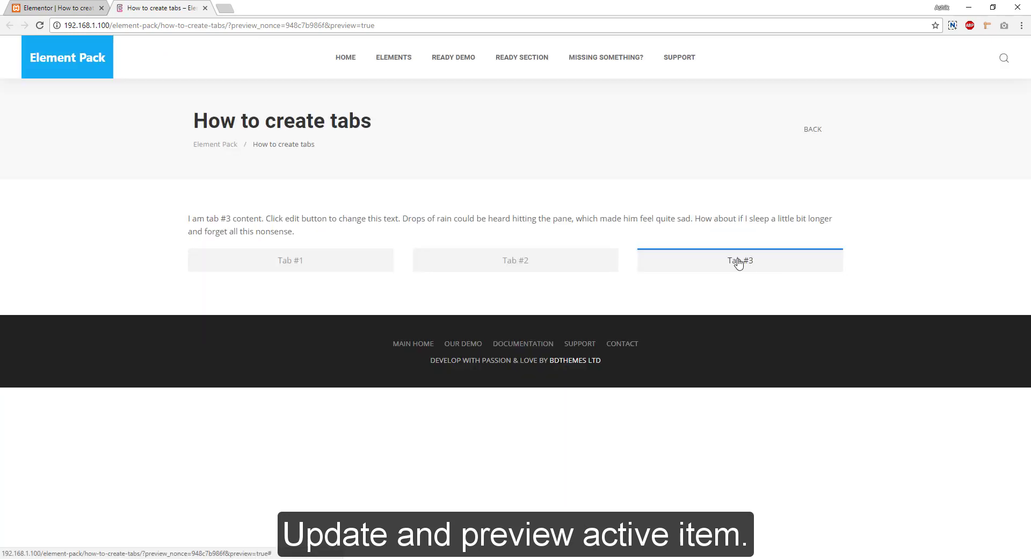
left_click(535, 264)
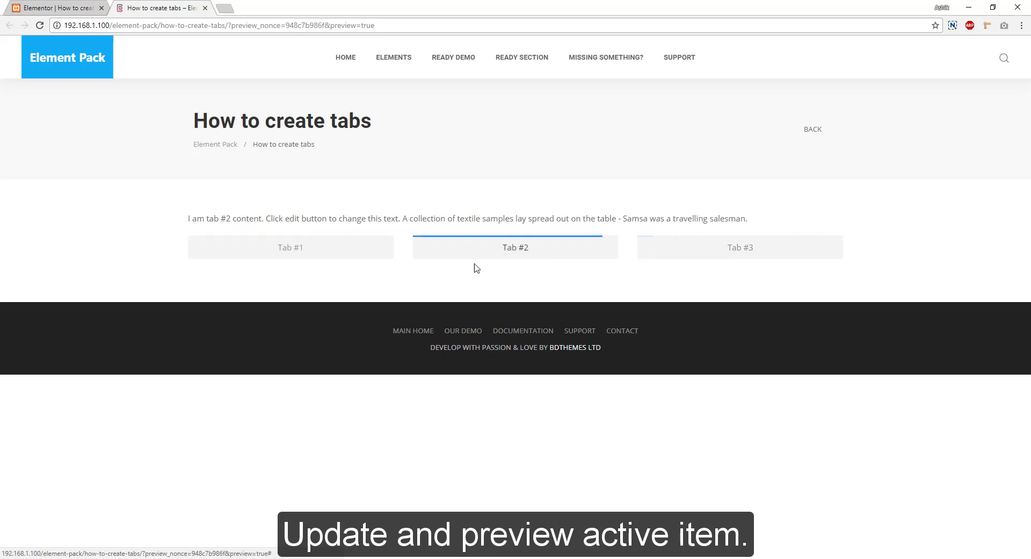
left_click(361, 258)
left_click(59, 7)
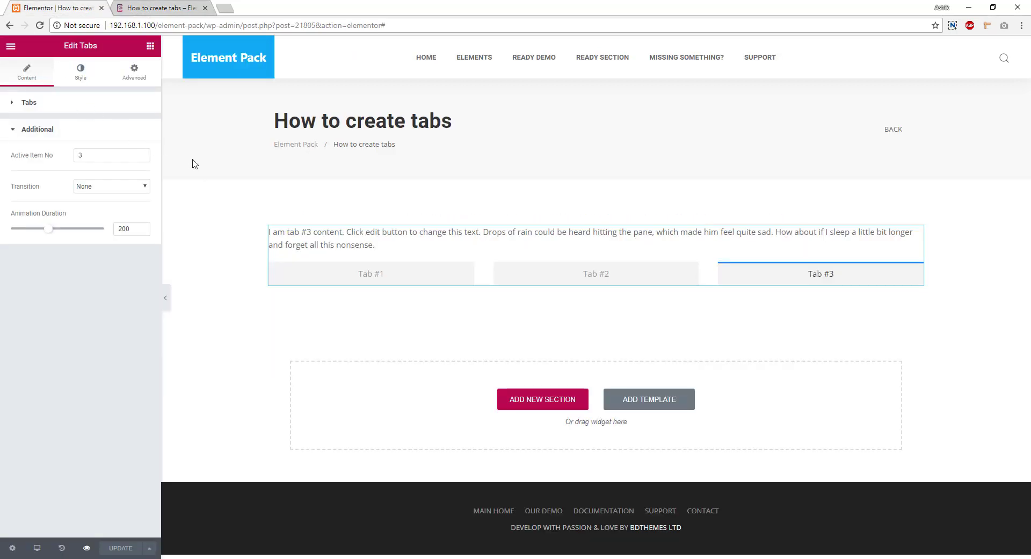
Set the tabs' transition to Slide right medium and update the page
left_click(97, 188)
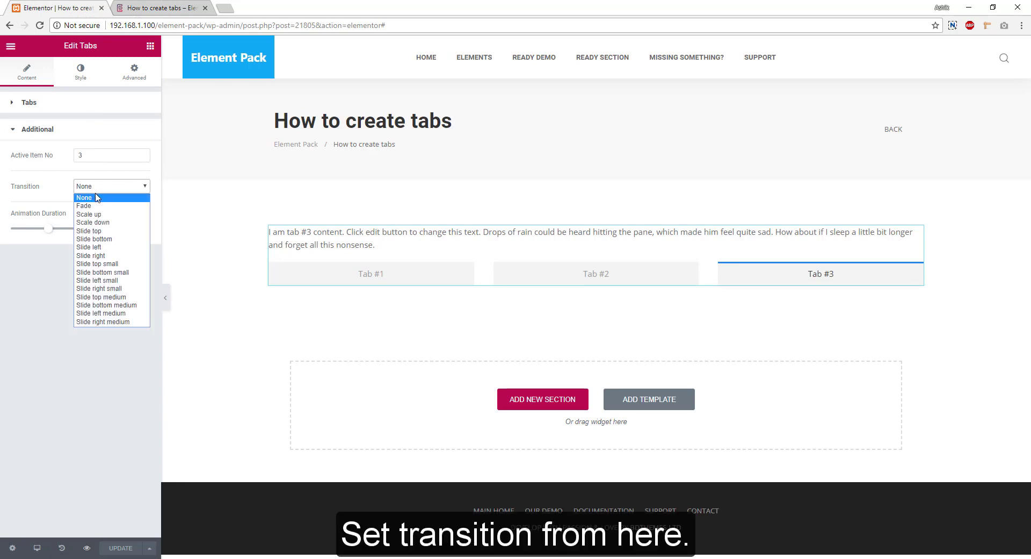
left_click(110, 322)
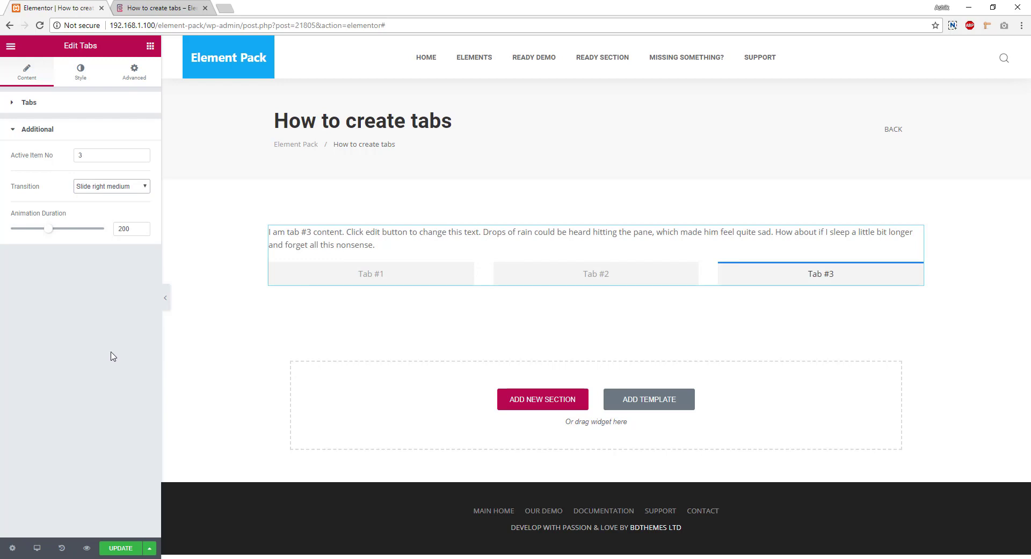
left_click(119, 548)
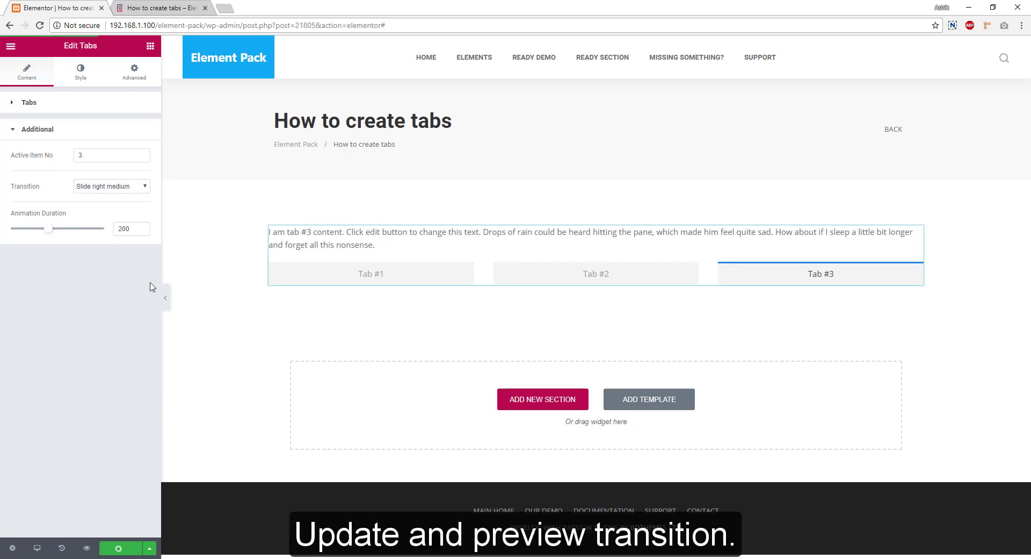
Reload the page preview, test the transition by switching through Tab #2, Tab #1 and Tab #3, and return to the editor
left_click(161, 7)
key("F5")
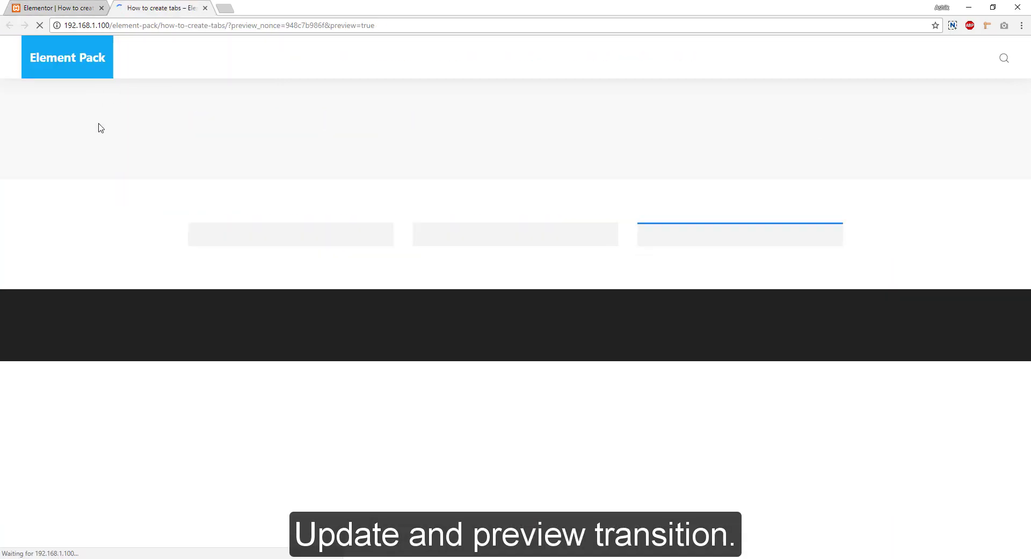
left_click(546, 265)
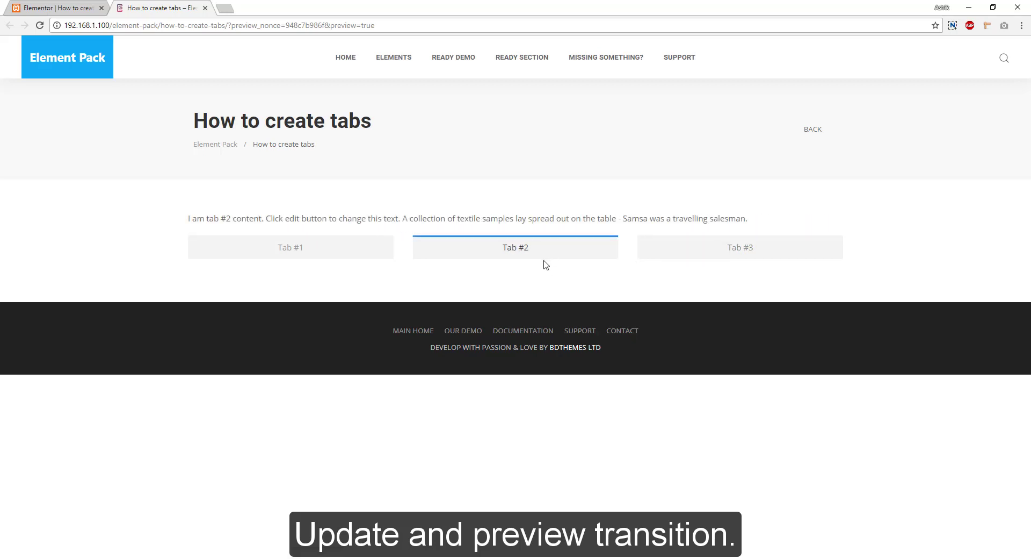
left_click(285, 256)
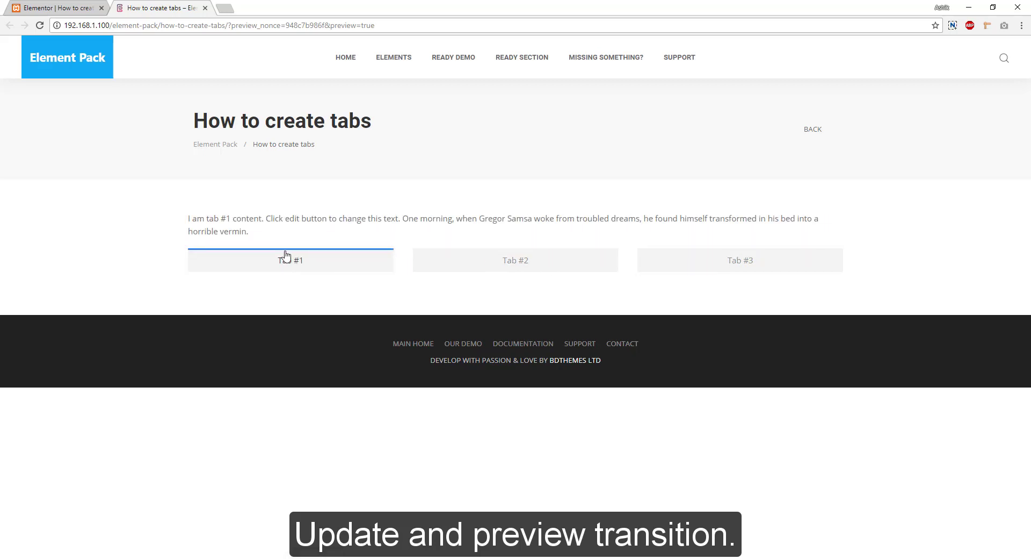
left_click(689, 261)
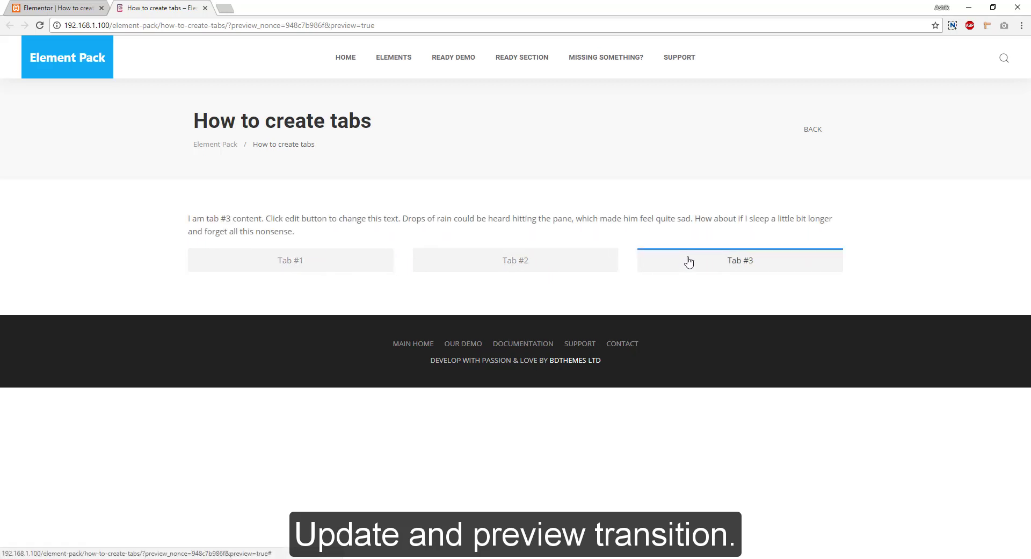
left_click(54, 5)
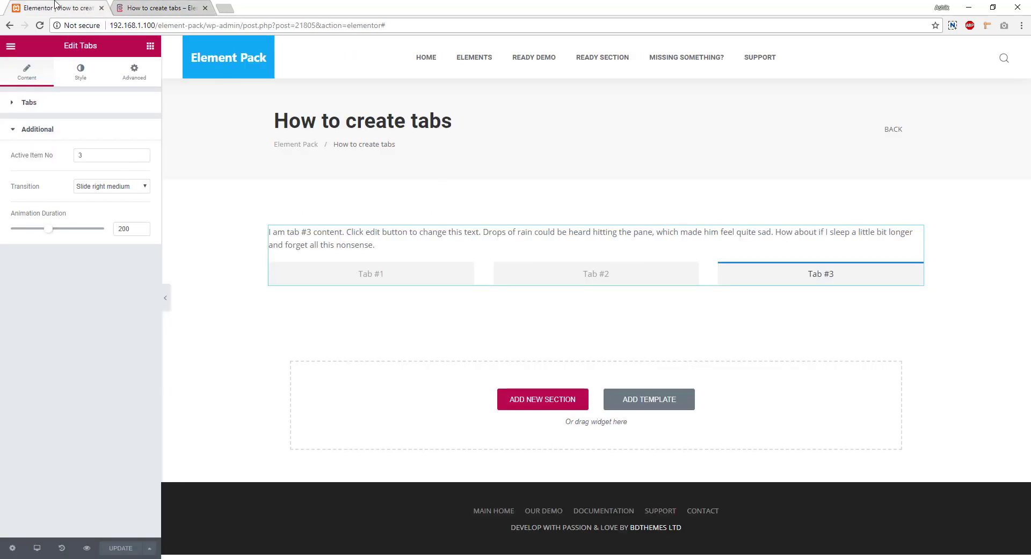
Give the tabs' normal state a Classic background with the colour #14abf4
left_click(79, 81)
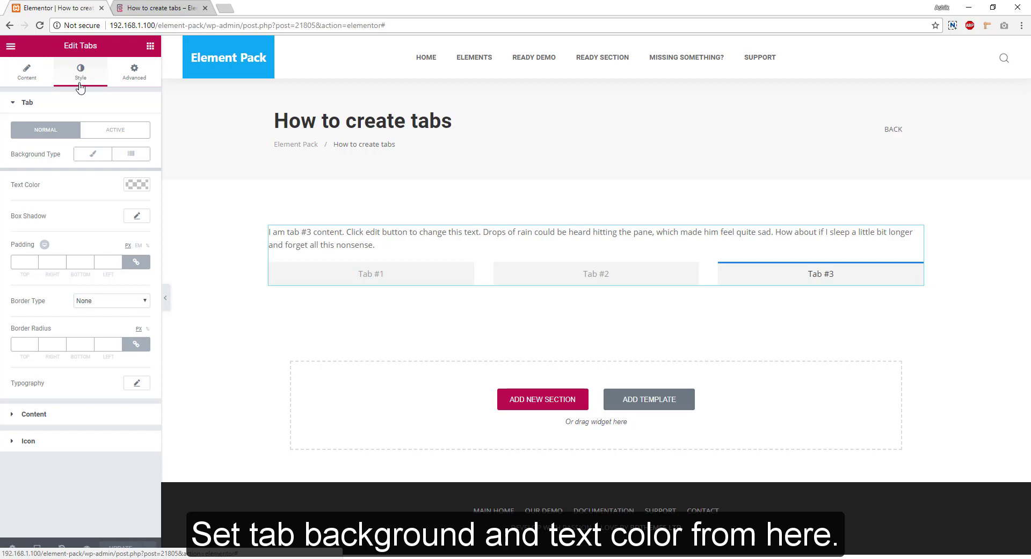
left_click(93, 153)
left_click(128, 185)
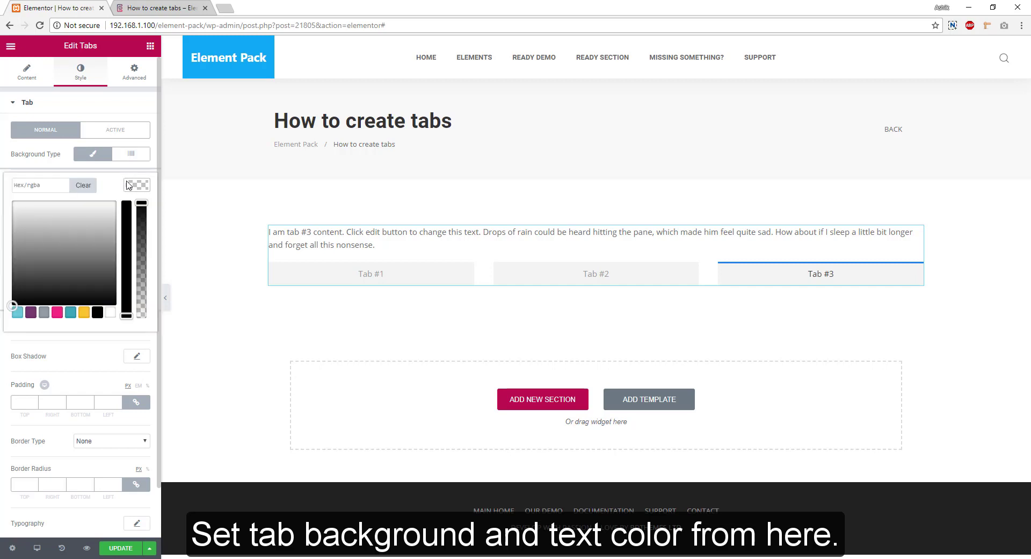
left_click(49, 187)
type("#14abf4")
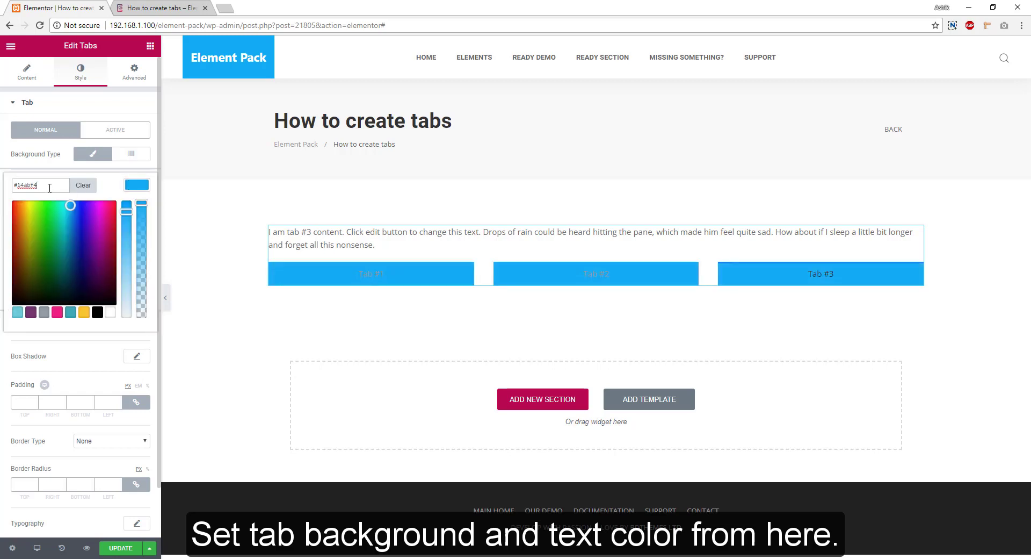
left_click(137, 186)
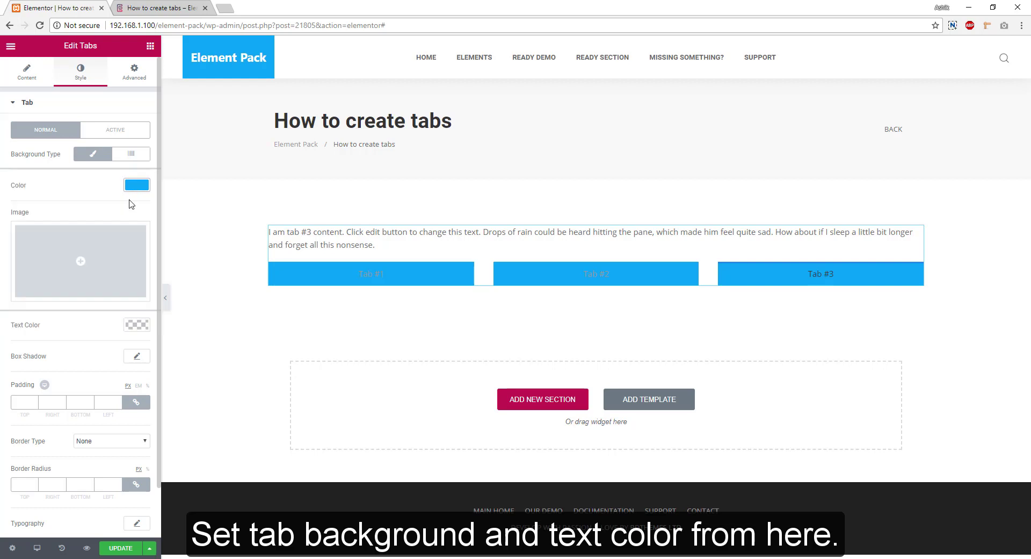
Set the text colour of the tabs' normal state to white (#ffffff)
left_click(137, 325)
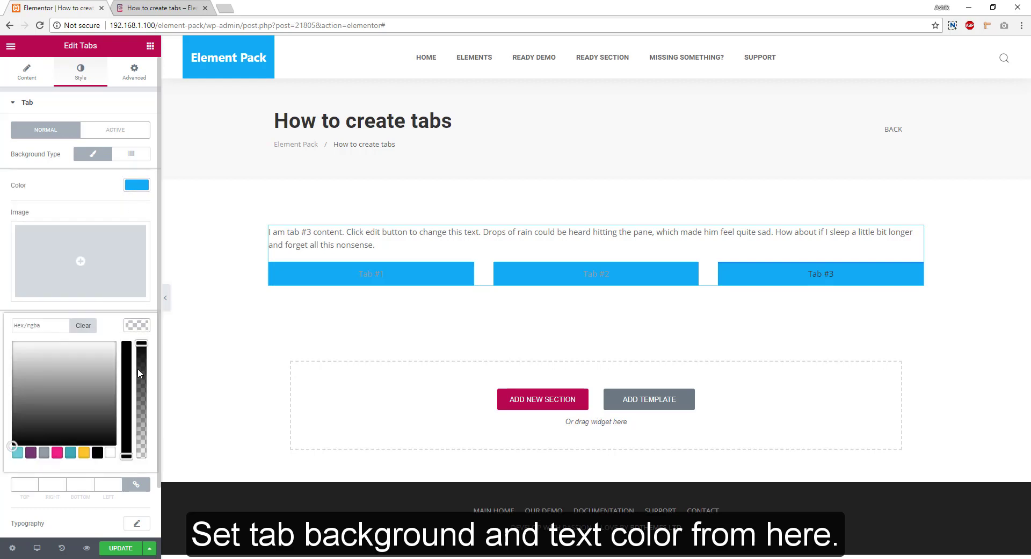
left_click(110, 453)
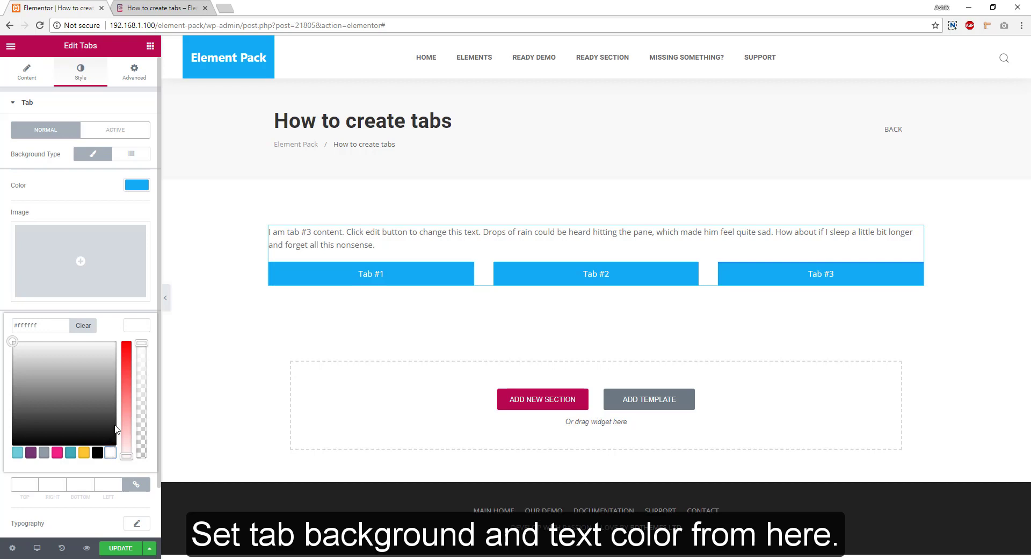
left_click(132, 328)
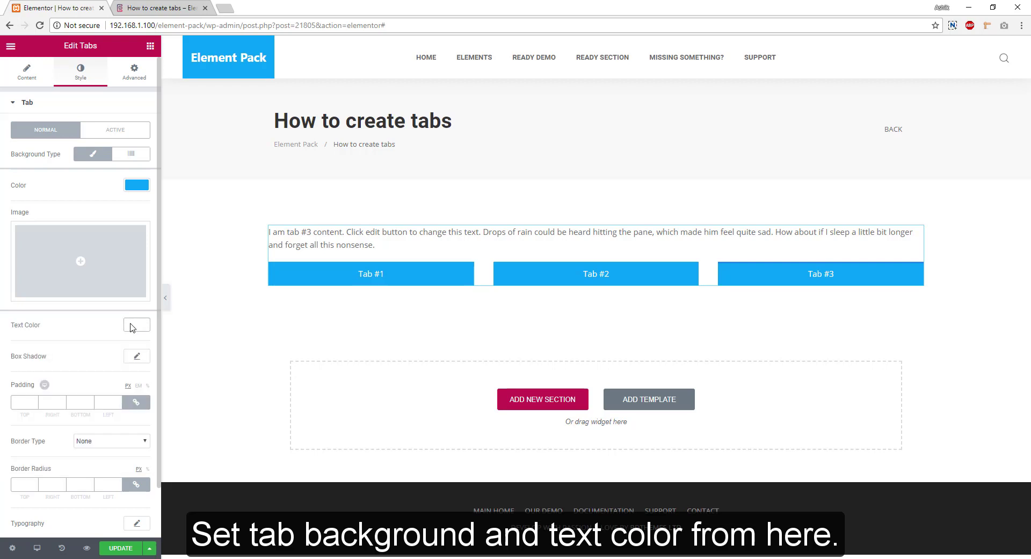
Give the tabs' content area a Classic background with the image bg3.jpg from the media library
left_click(79, 103)
left_click(71, 133)
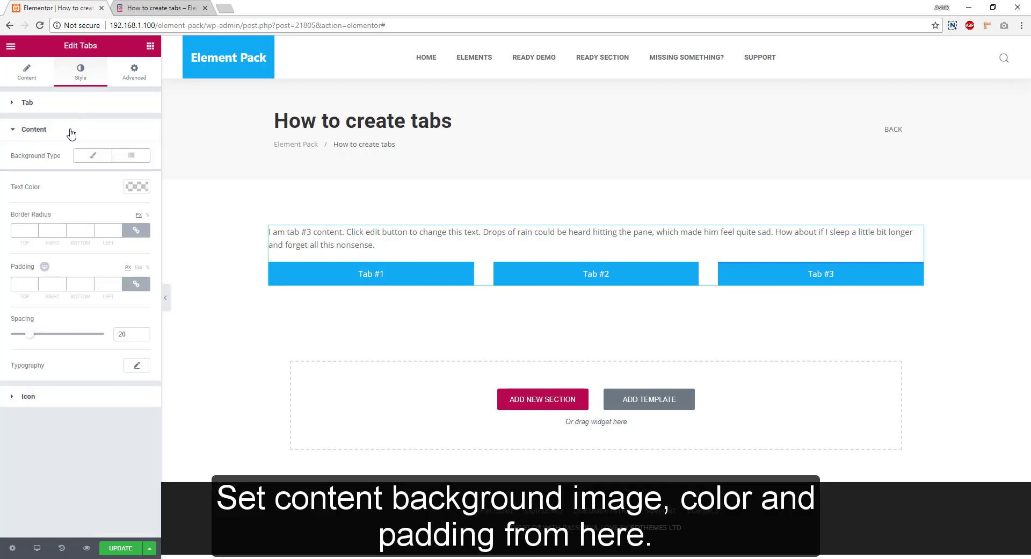
left_click(92, 156)
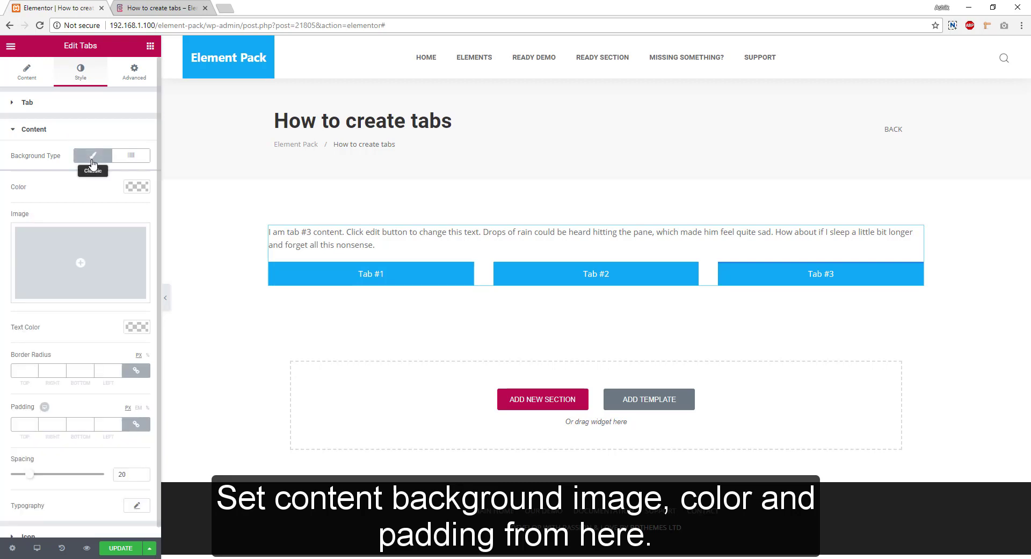
left_click(80, 265)
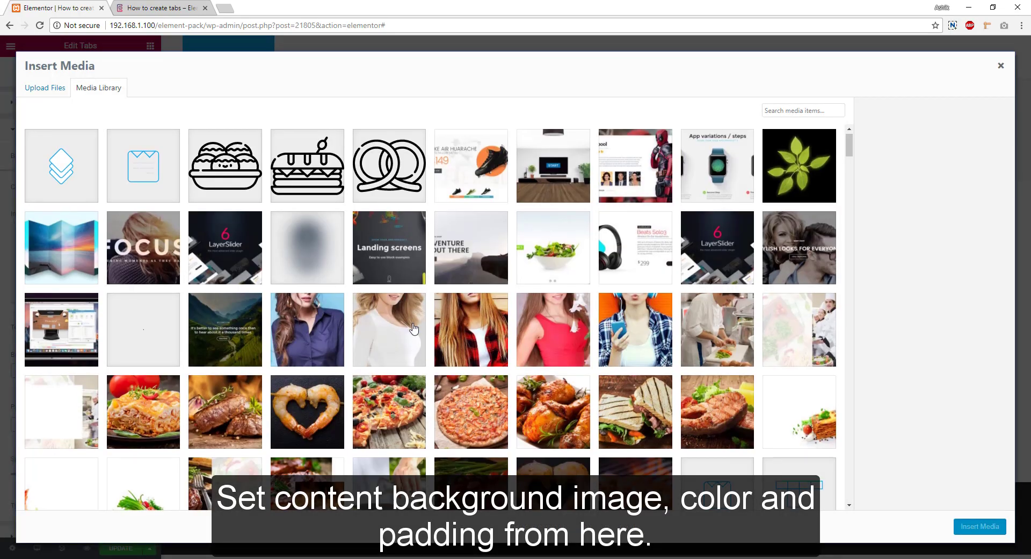
scroll(413, 329, "down", 20)
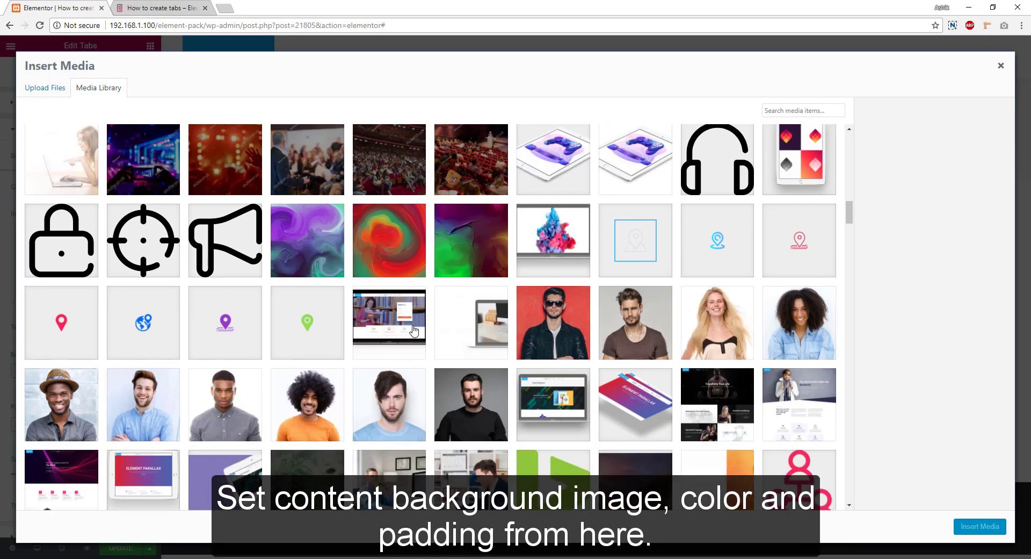
scroll(414, 330, "down", 20)
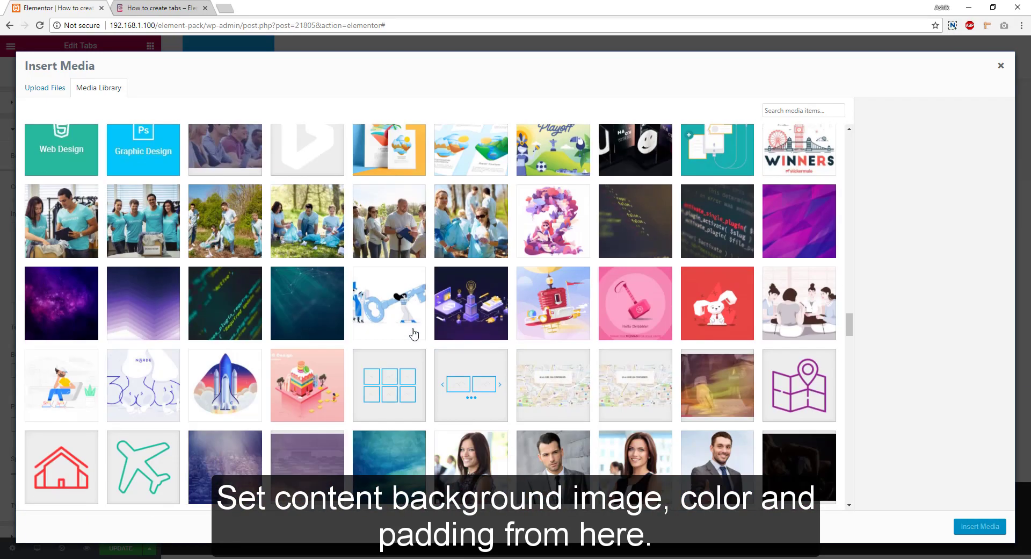
scroll(414, 334, "down", 20)
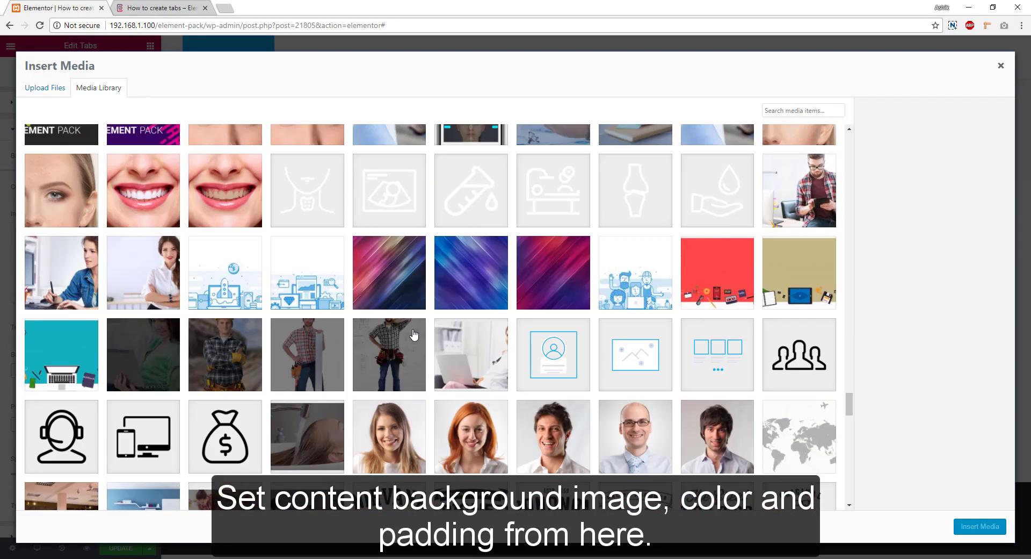
scroll(414, 334, "down", 20)
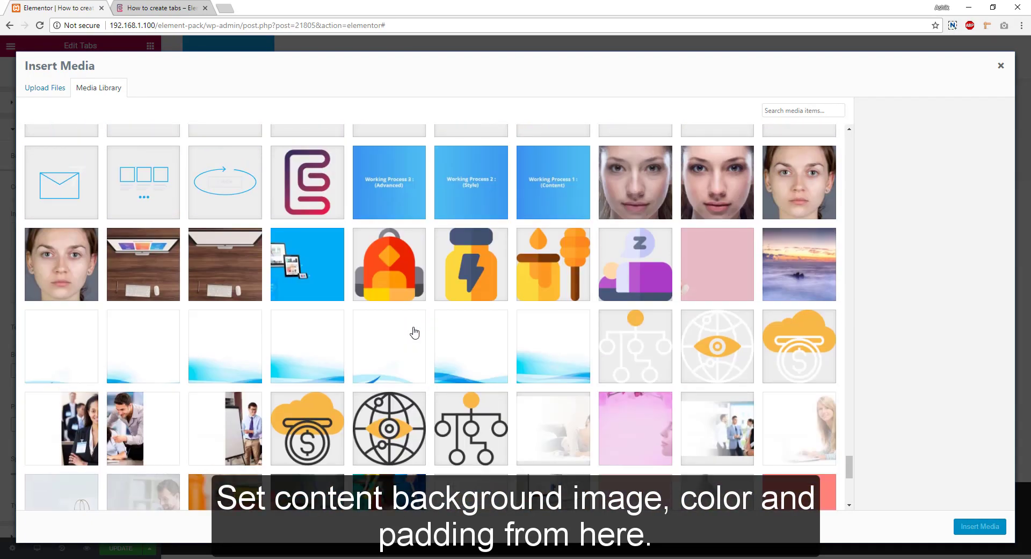
scroll(414, 334, "down", 15)
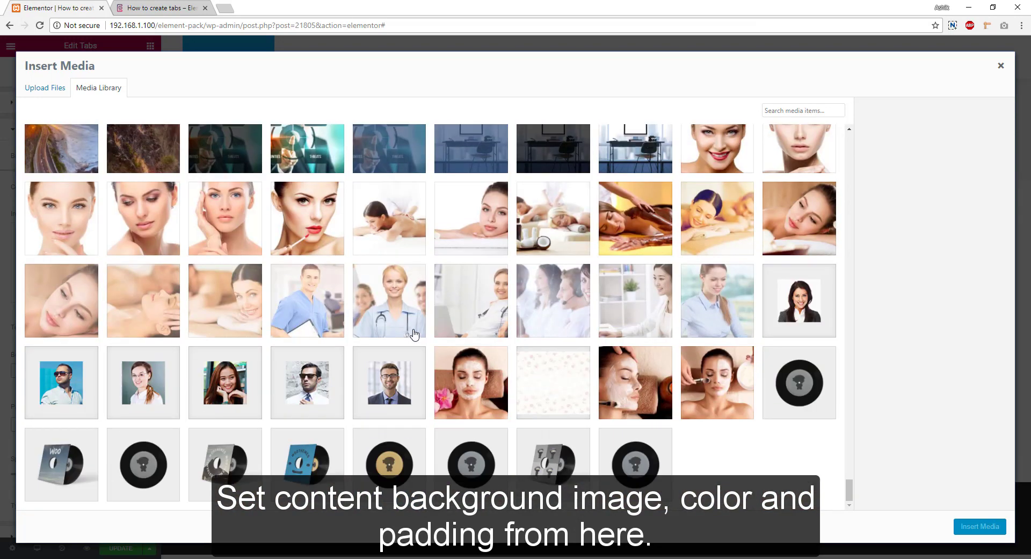
scroll(413, 334, "down", 5)
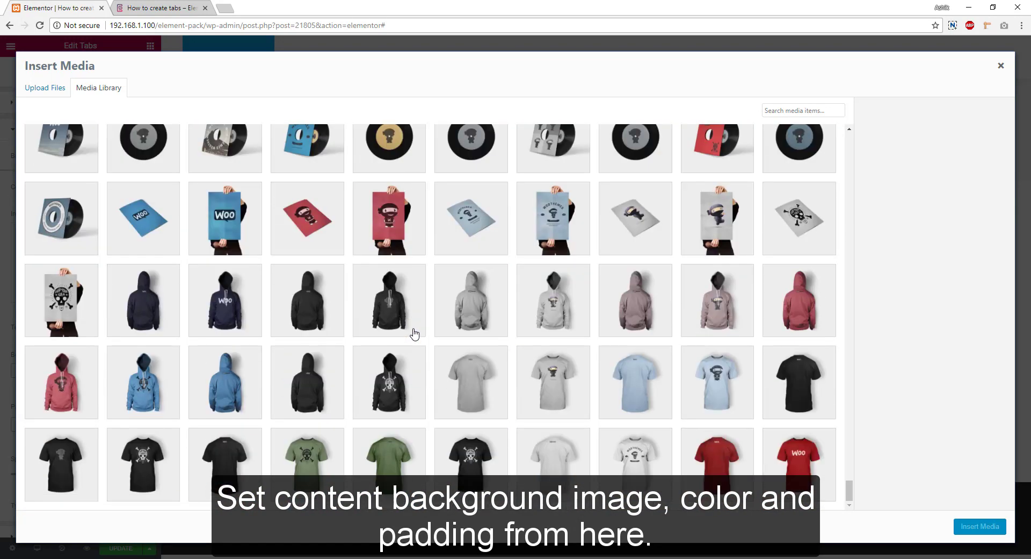
scroll(410, 331, "up", 10)
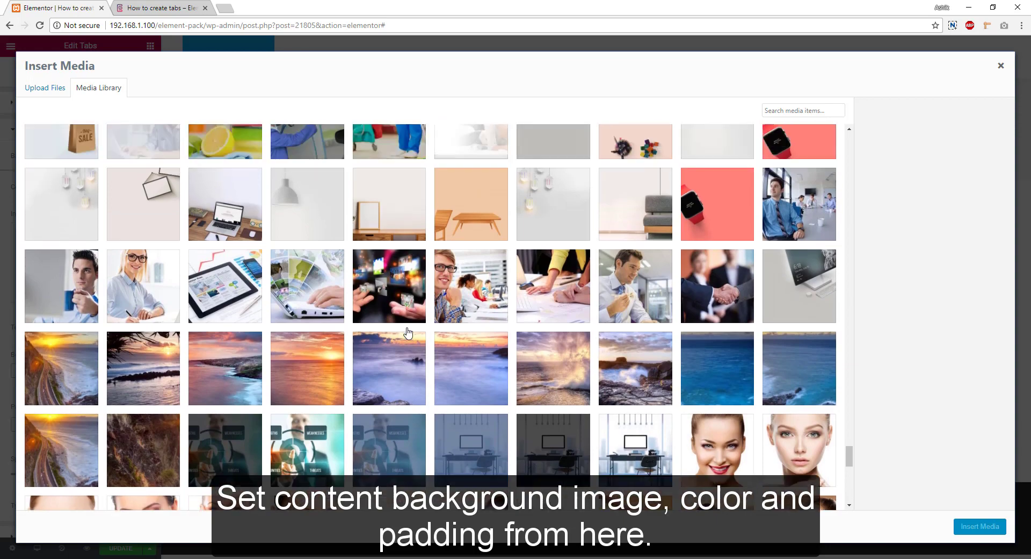
scroll(408, 334, "up", 12)
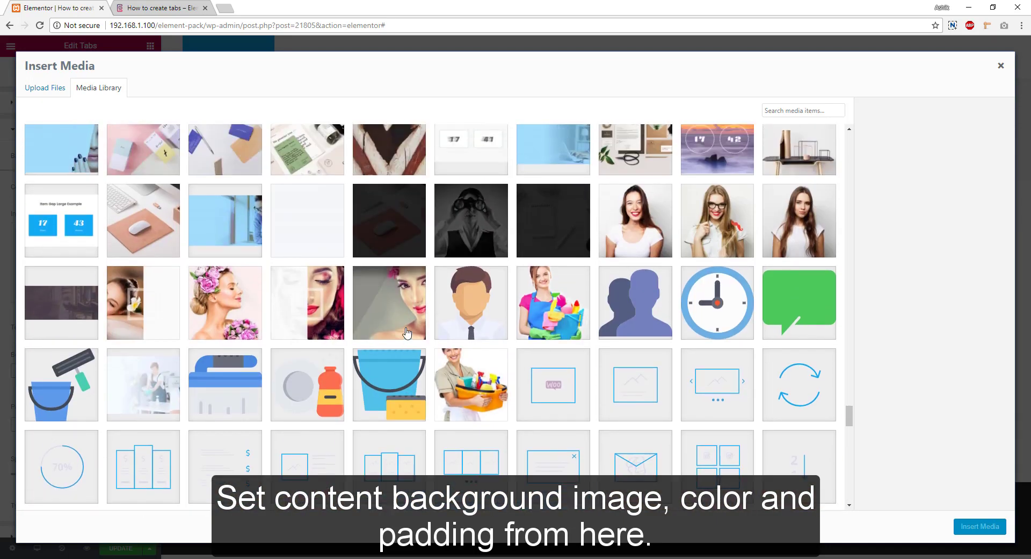
left_click(394, 224)
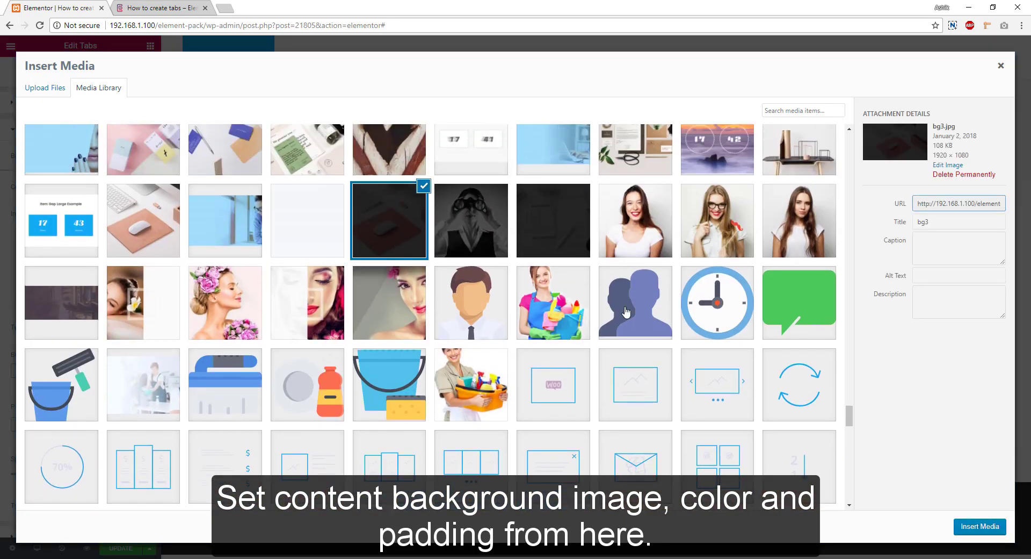
left_click(987, 530)
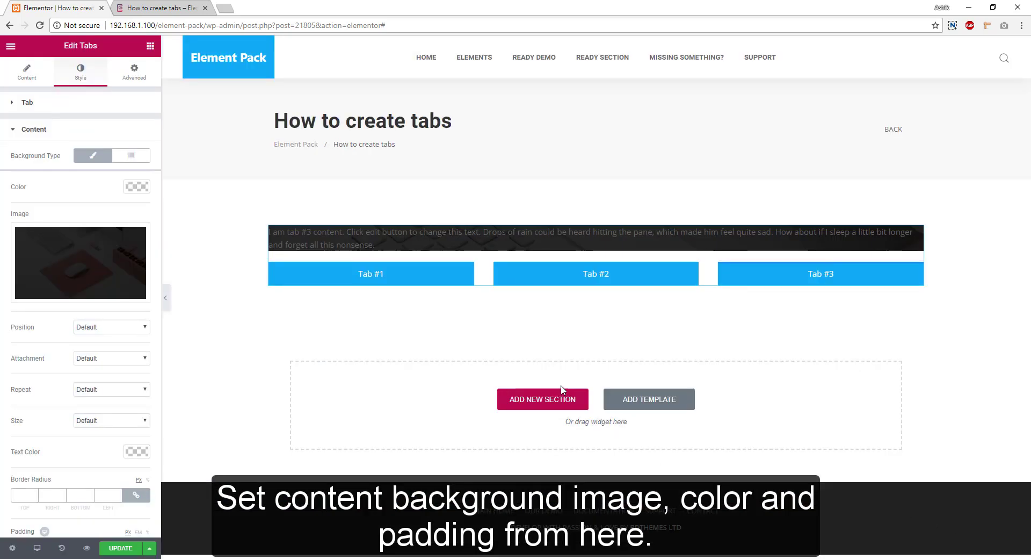
Set the content area's padding to 50 px on all four sides
scroll(104, 326, "down", 2)
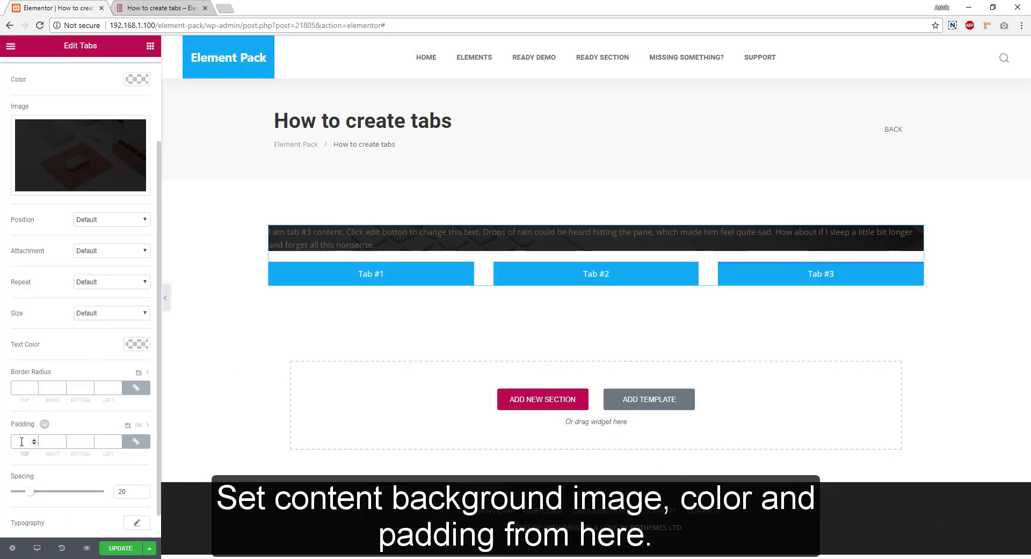
left_click(22, 441)
type("50")
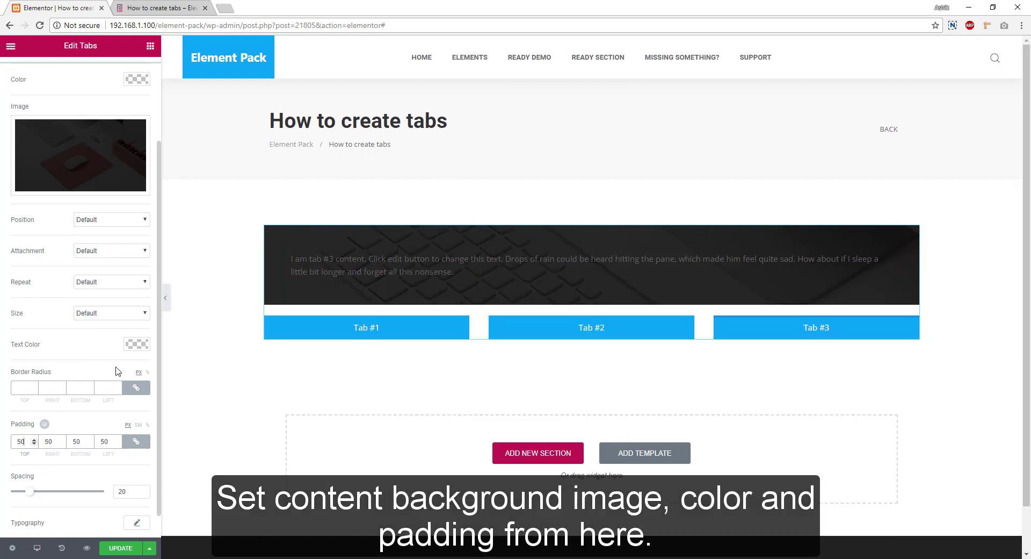
Set the content's text colour to white (#ffffff) and its spacing to 16
left_click(137, 343)
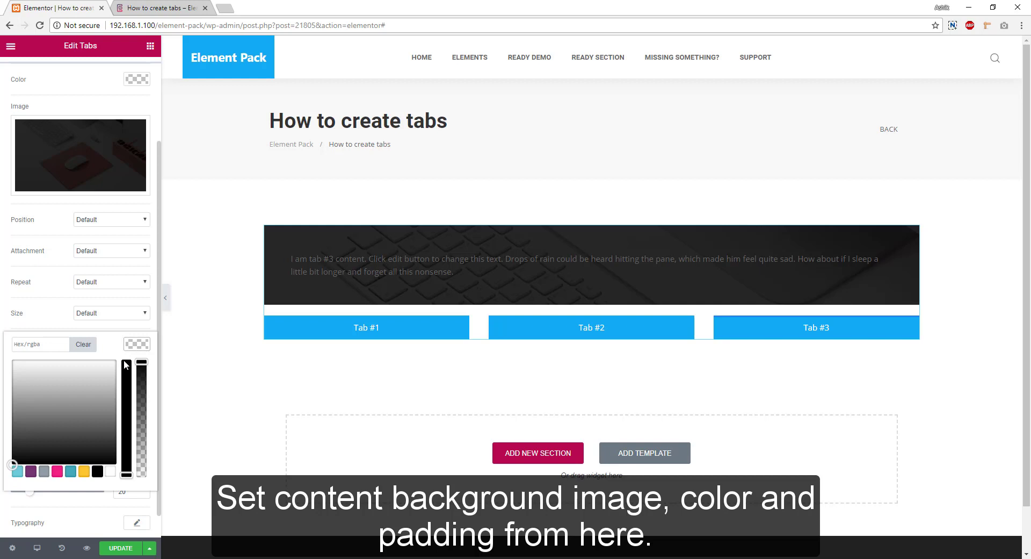
left_click(107, 473)
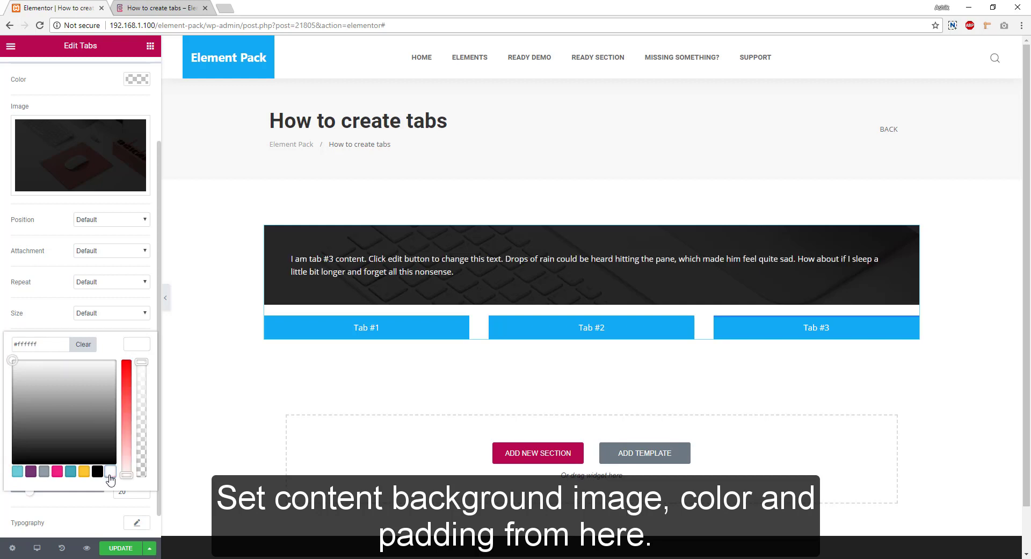
left_click(135, 348)
mouse_move(30, 491)
left_mouse_down()
mouse_move(68, 495)
mouse_move(27, 500)
left_mouse_up()
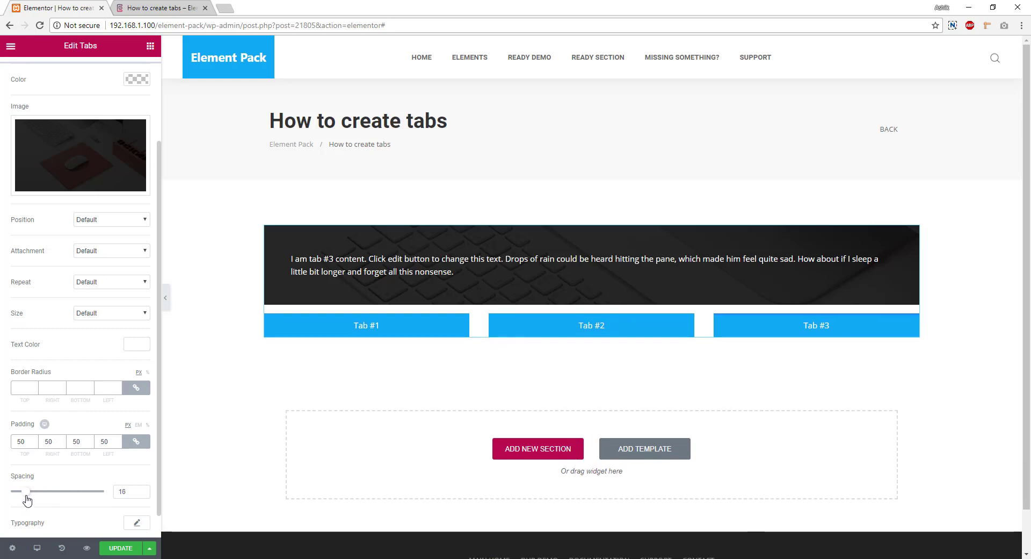
Assign the address-book icon to the Tab #1 item
scroll(88, 417, "down", 1)
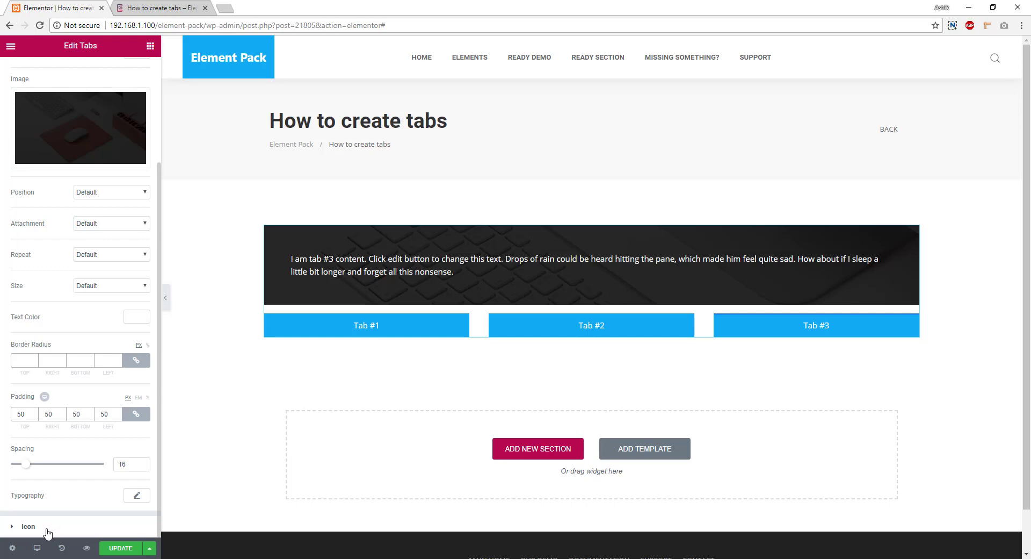
scroll(47, 530, "up", 5)
left_click(27, 79)
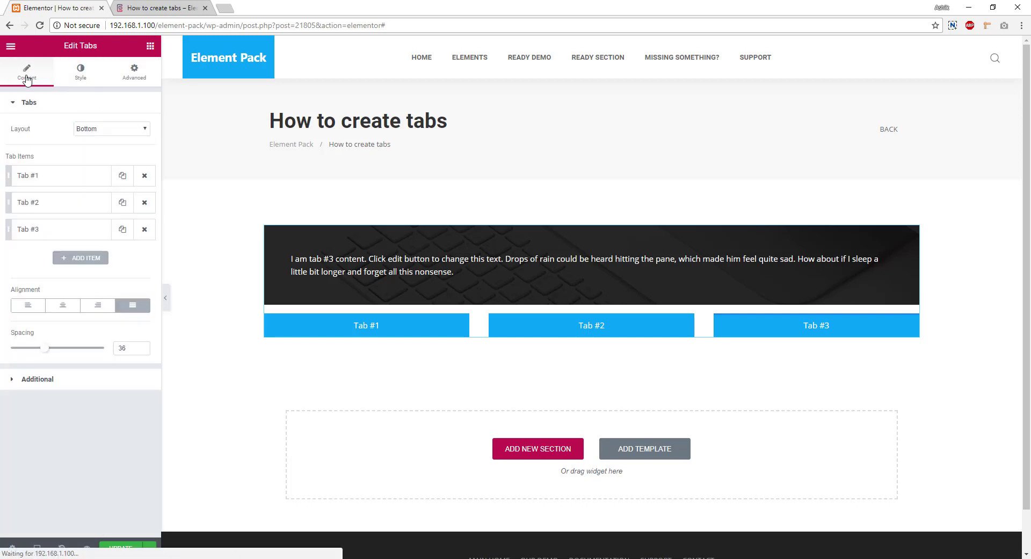
left_click(58, 183)
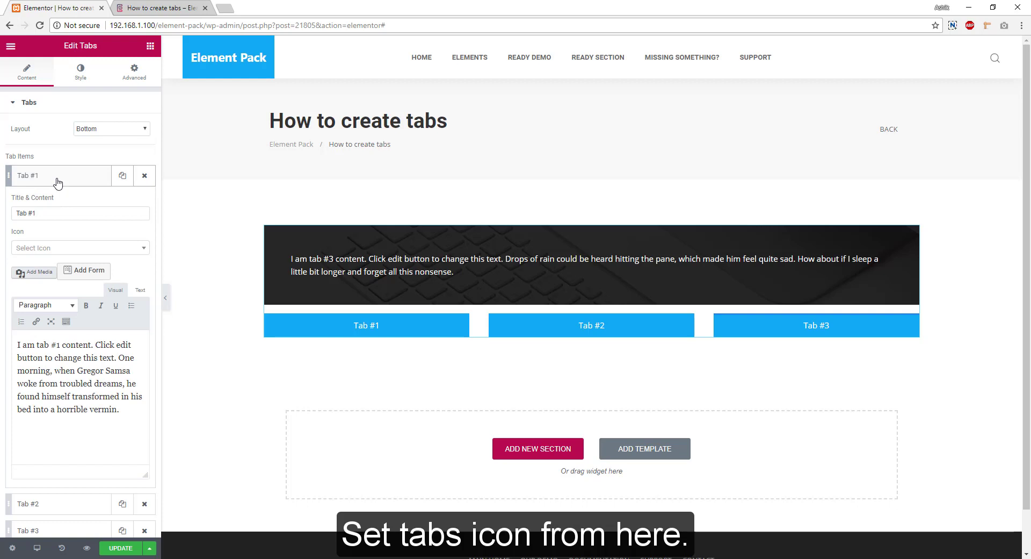
left_click(51, 249)
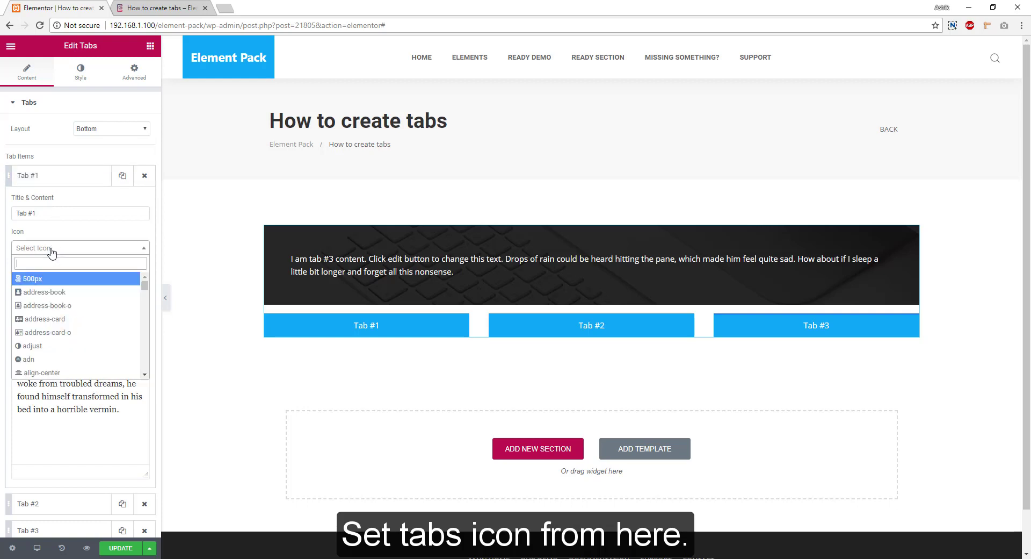
left_click(46, 294)
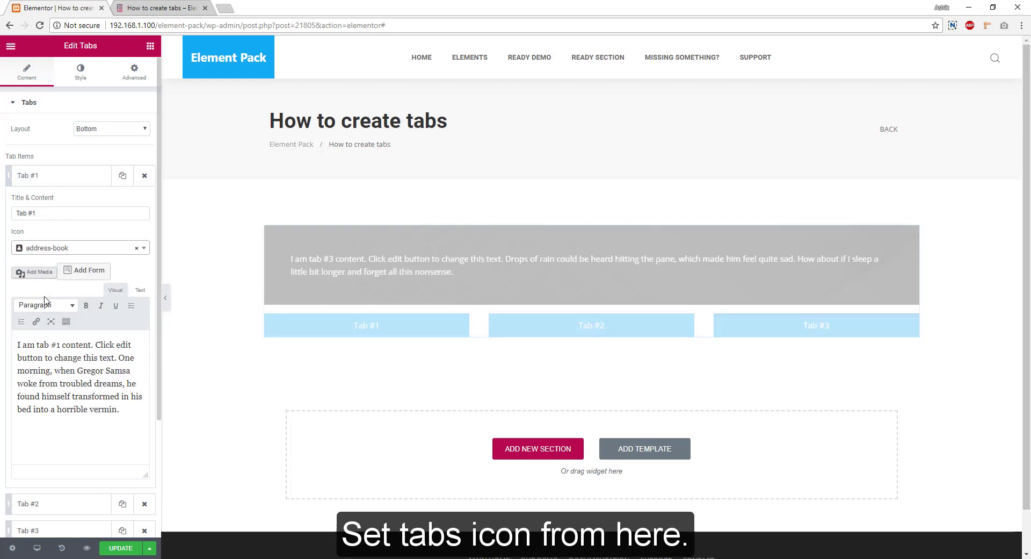
left_click(52, 181)
Assign the ambulance icon to the Tab #2 item
left_click(49, 206)
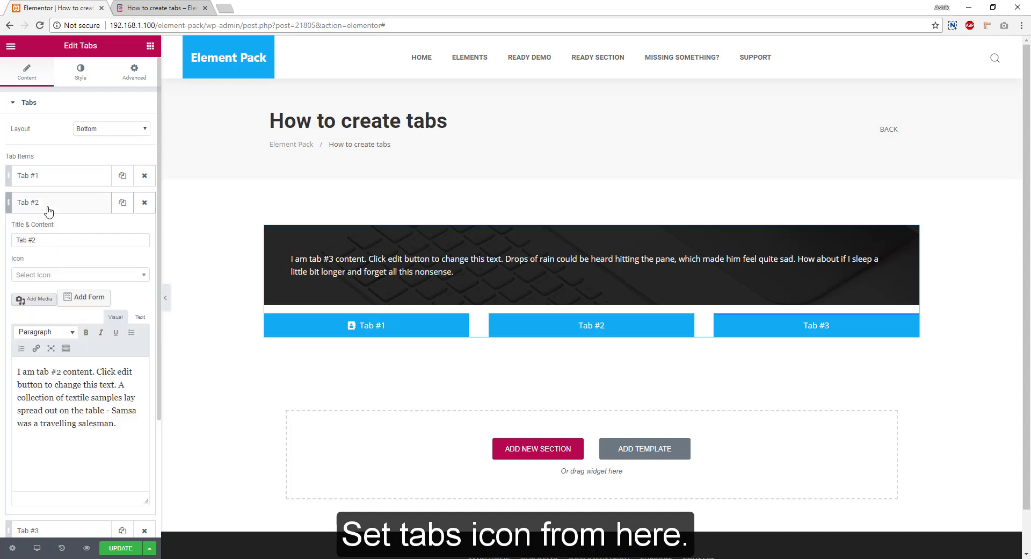
left_click(45, 274)
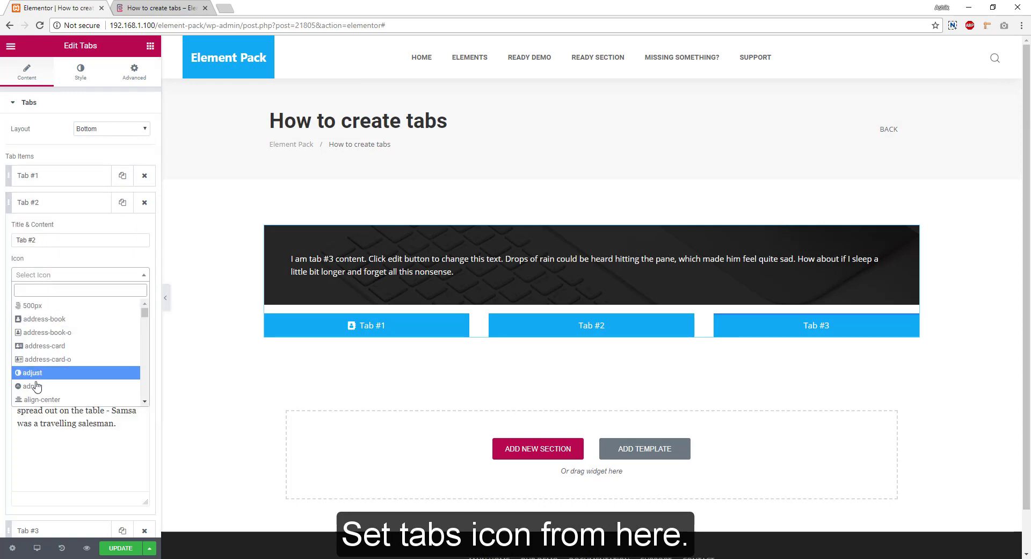
scroll(36, 388, "down", 2)
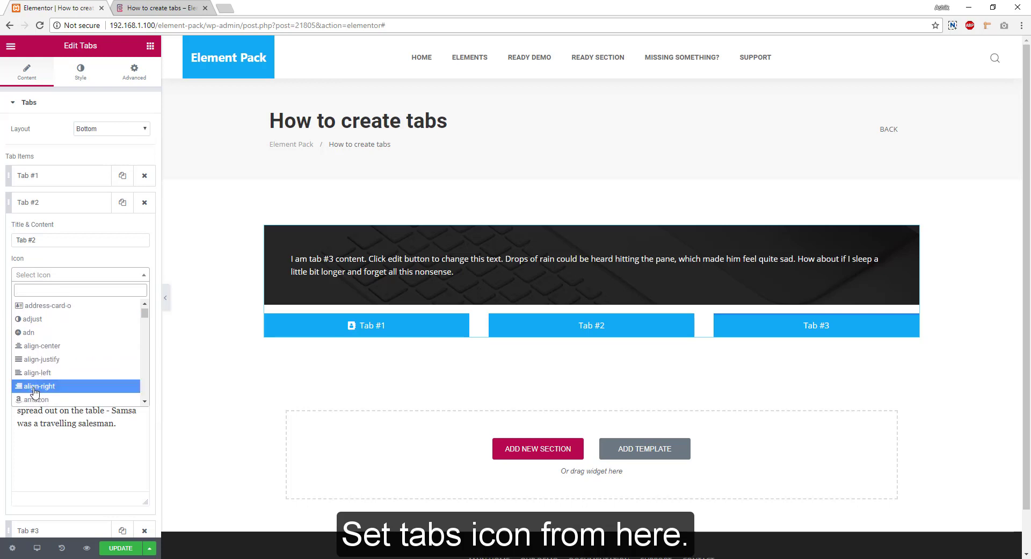
scroll(36, 381, "down", 3)
left_click(42, 365)
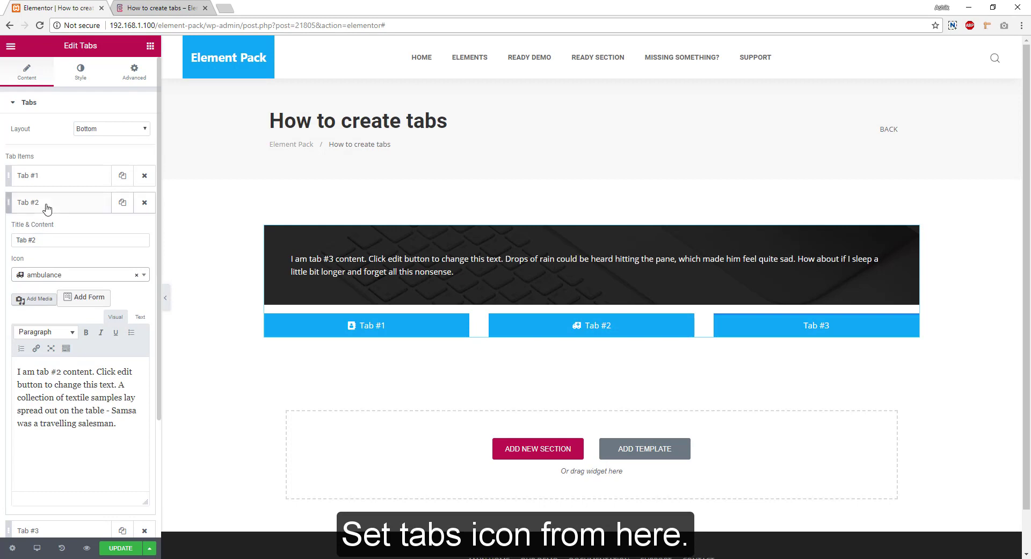
left_click(46, 203)
Assign the android icon to the Tab #3 item
left_click(48, 222)
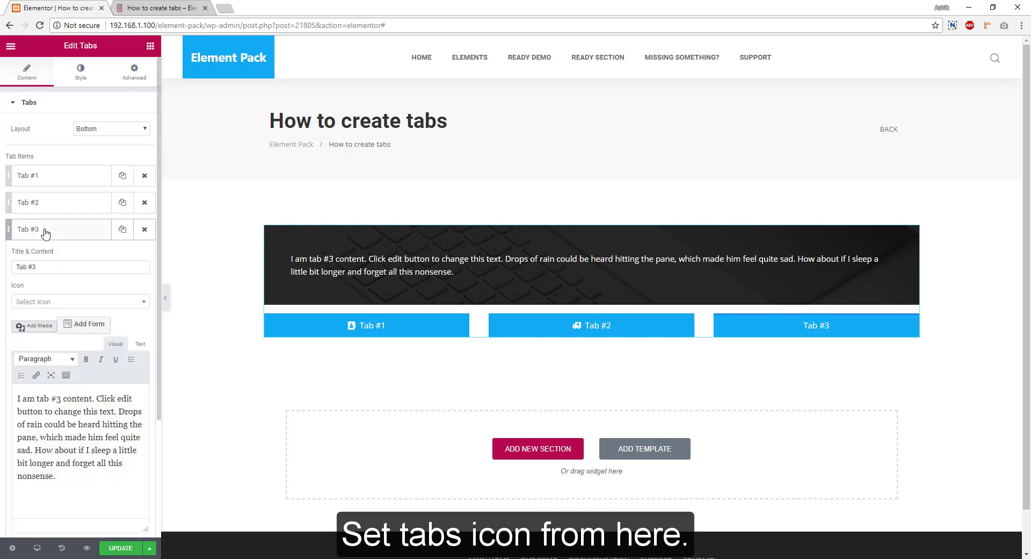
left_click(63, 304)
scroll(67, 376, "down", 3)
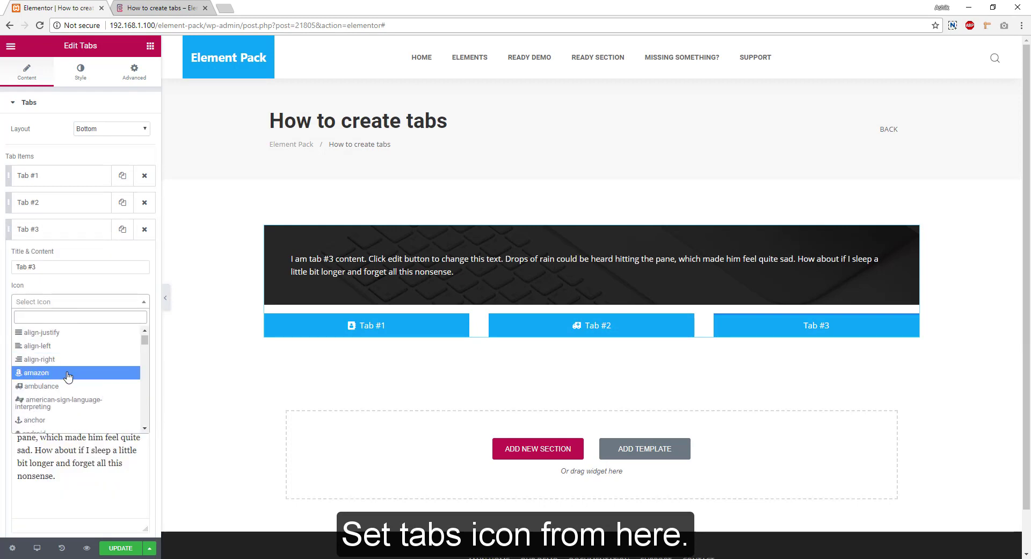
scroll(67, 379, "down", 2)
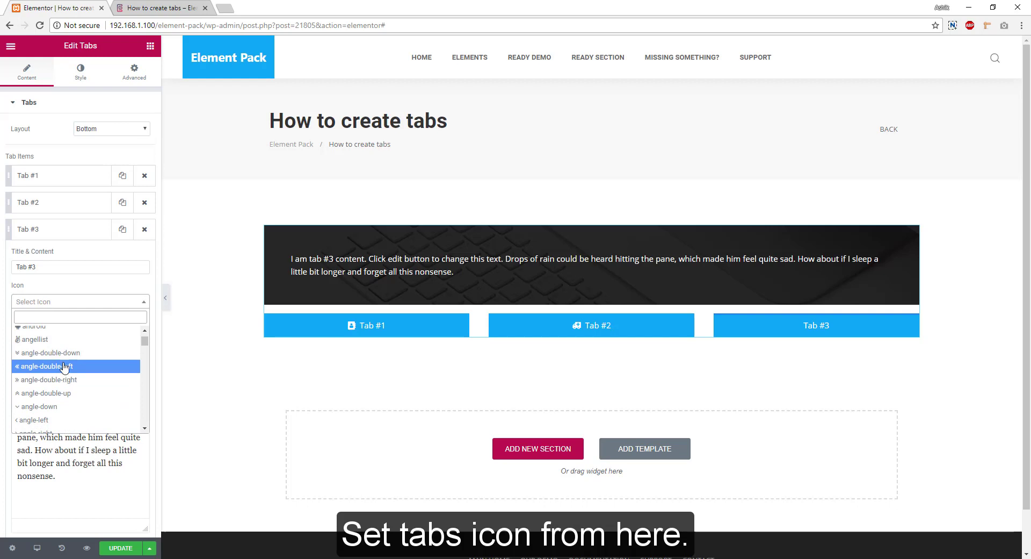
left_click(53, 329)
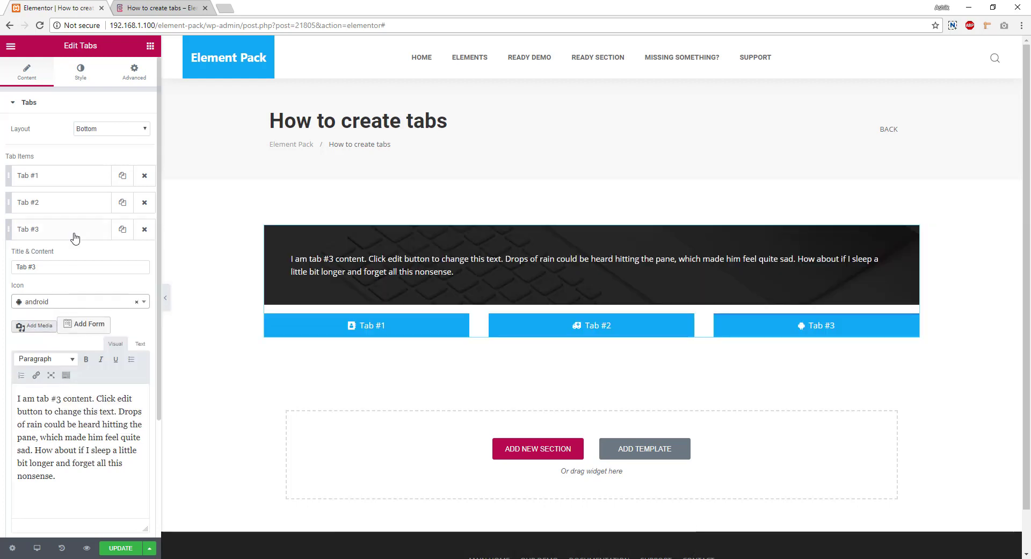
Align the tab icons to the right of the tab titles and set the icon spacing to 36
left_click(81, 80)
scroll(65, 421, "down", 2)
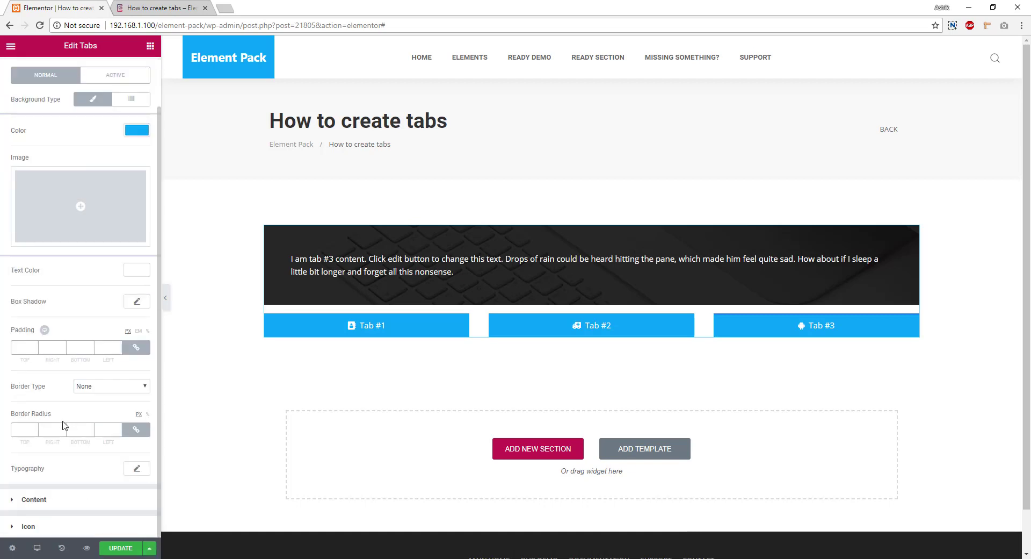
left_click(59, 530)
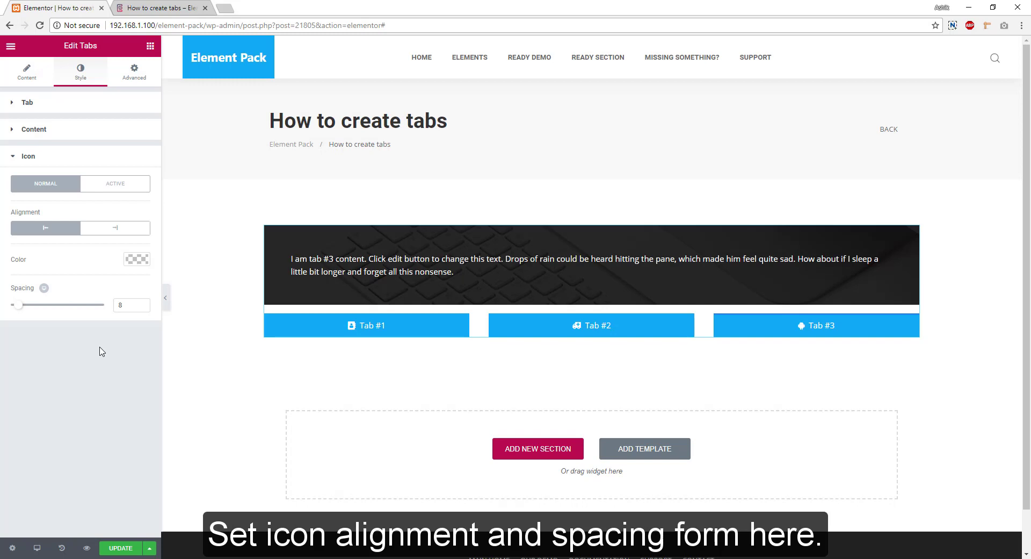
left_click(122, 232)
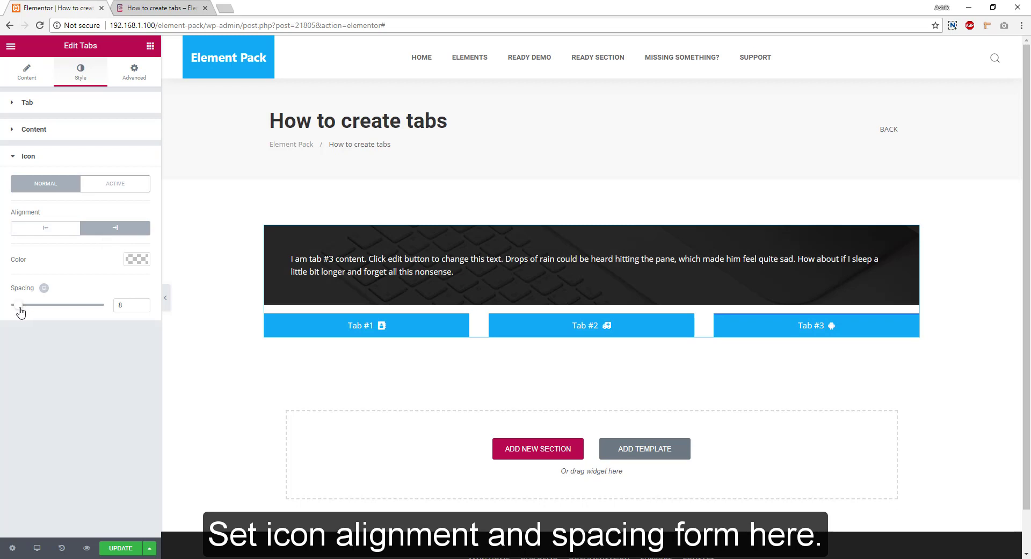
left_click_drag(20, 308, 30, 310)
mouse_move(46, 315)
left_mouse_down()
mouse_move(38, 313)
mouse_move(48, 315)
left_mouse_up()
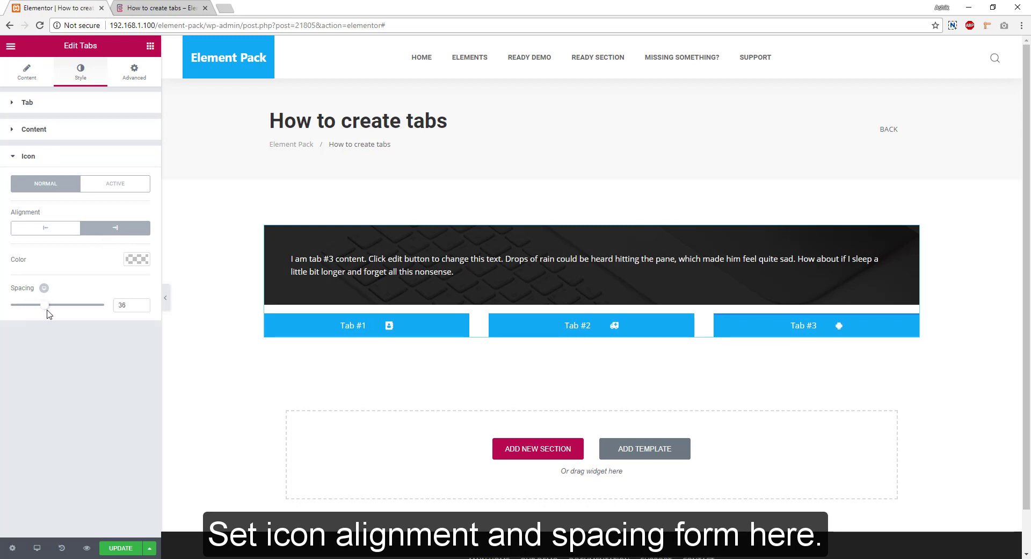
Update the page and test the styled tabs in the page preview by switching to Tab #2 and Tab #3
left_click(124, 549)
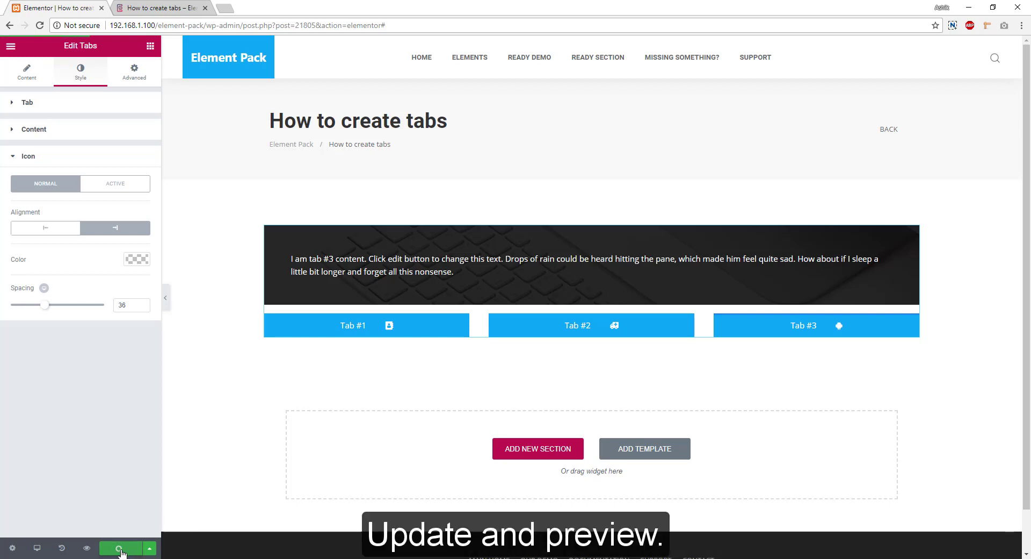
left_click(159, 8)
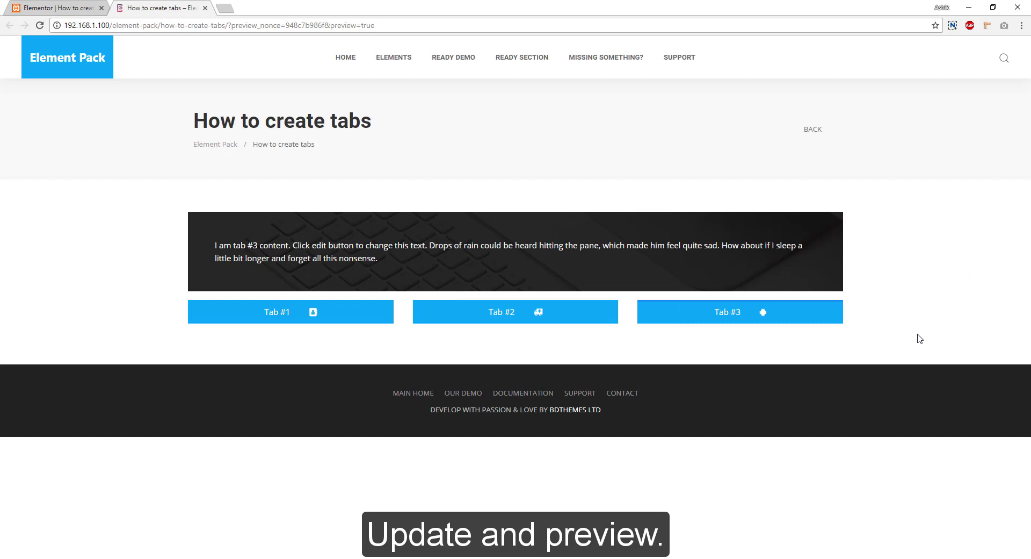
left_click(504, 314)
left_click(733, 308)
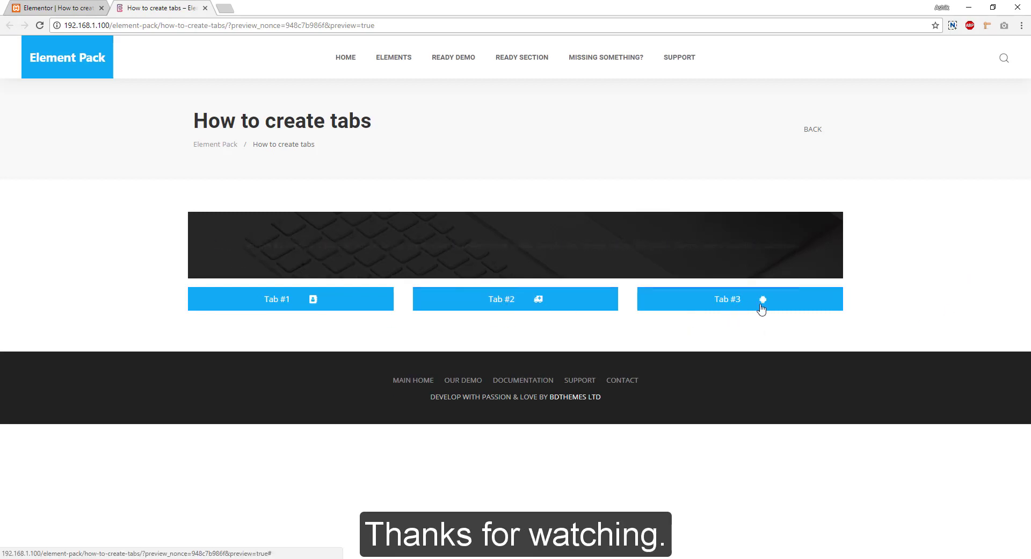